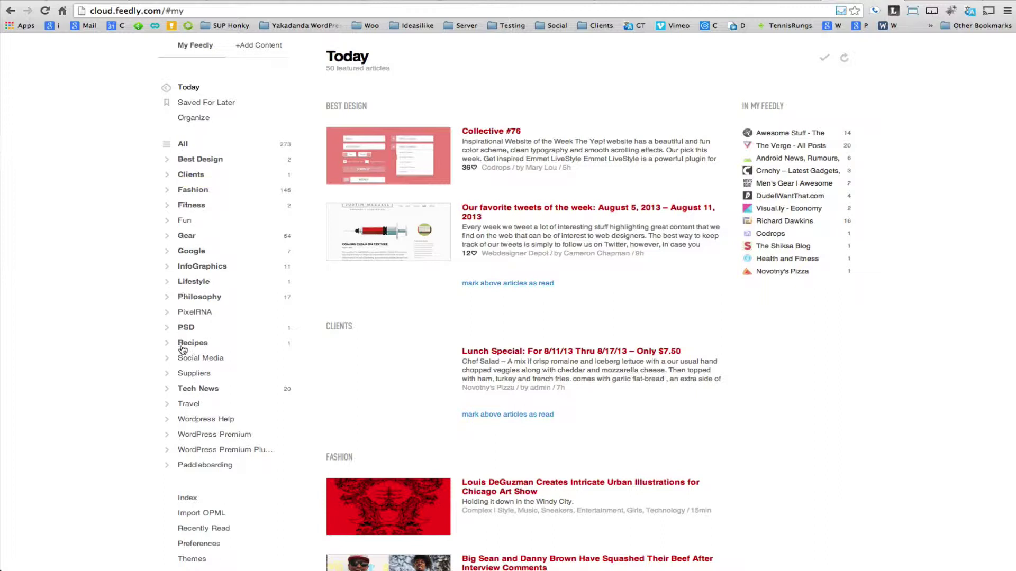
# Step: View the Best Design category, listing all of its sources, and collapse the list again
pyautogui.click(185, 162)
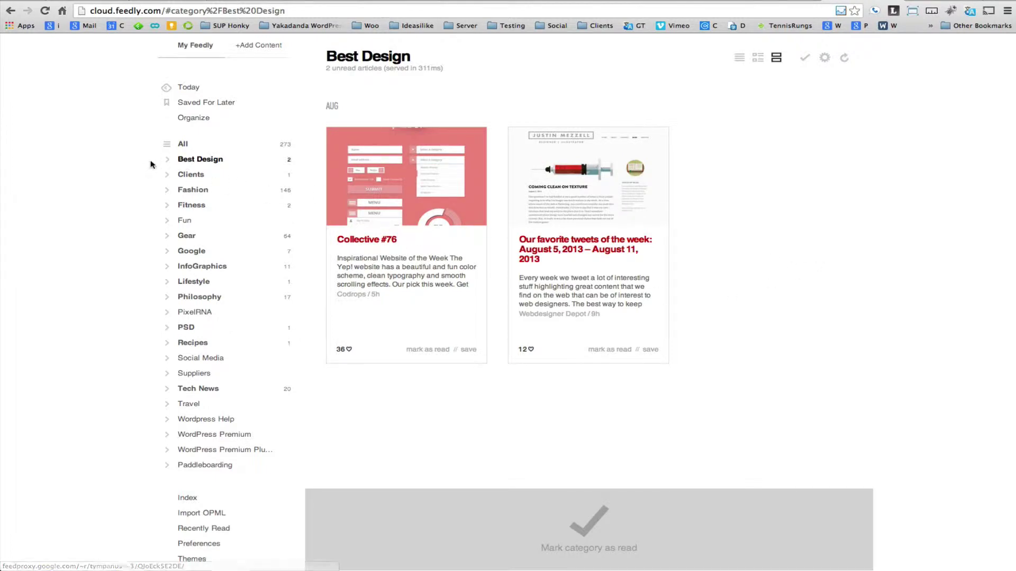
pyautogui.click(167, 160)
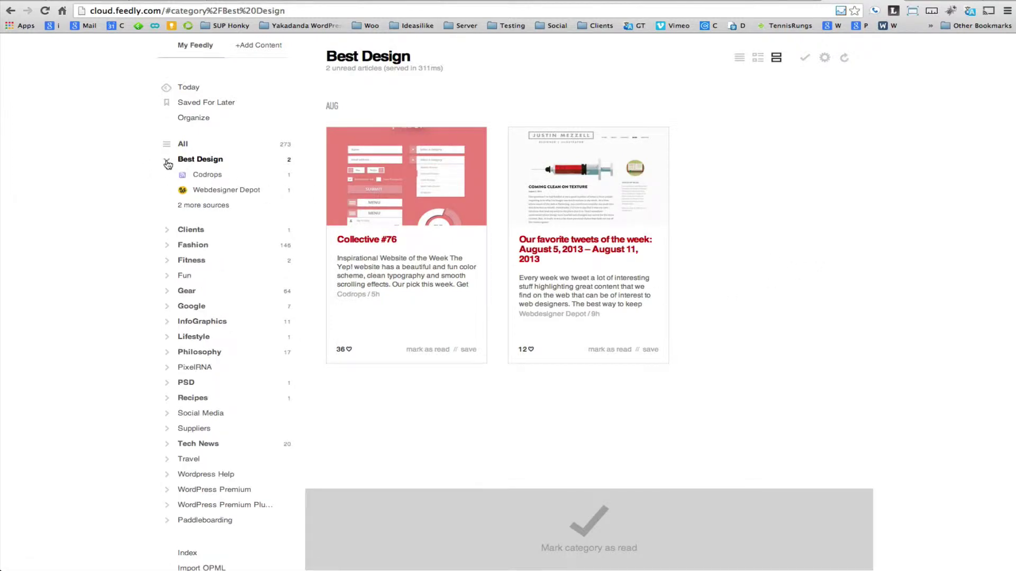
pyautogui.click(191, 207)
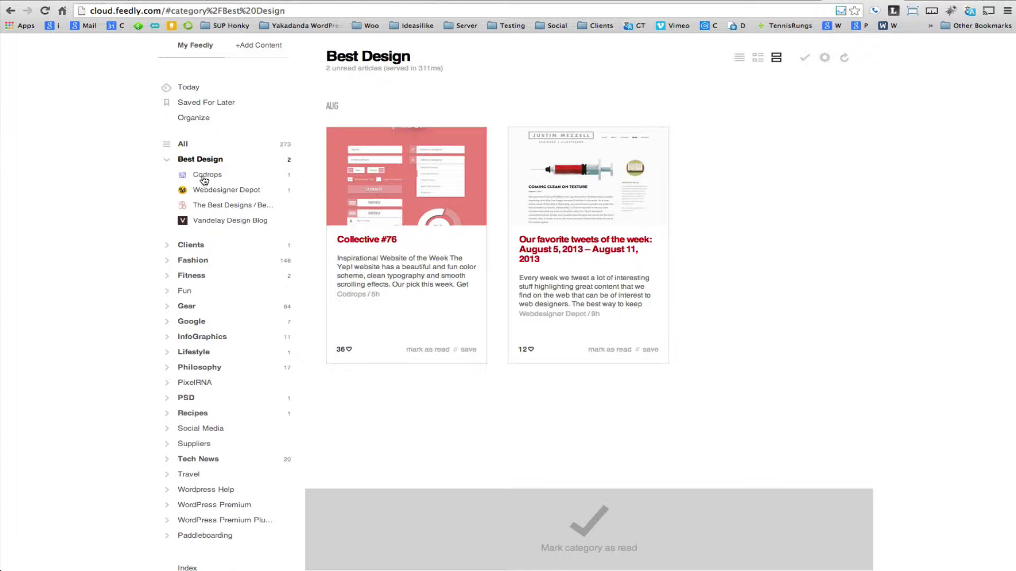
pyautogui.click(167, 161)
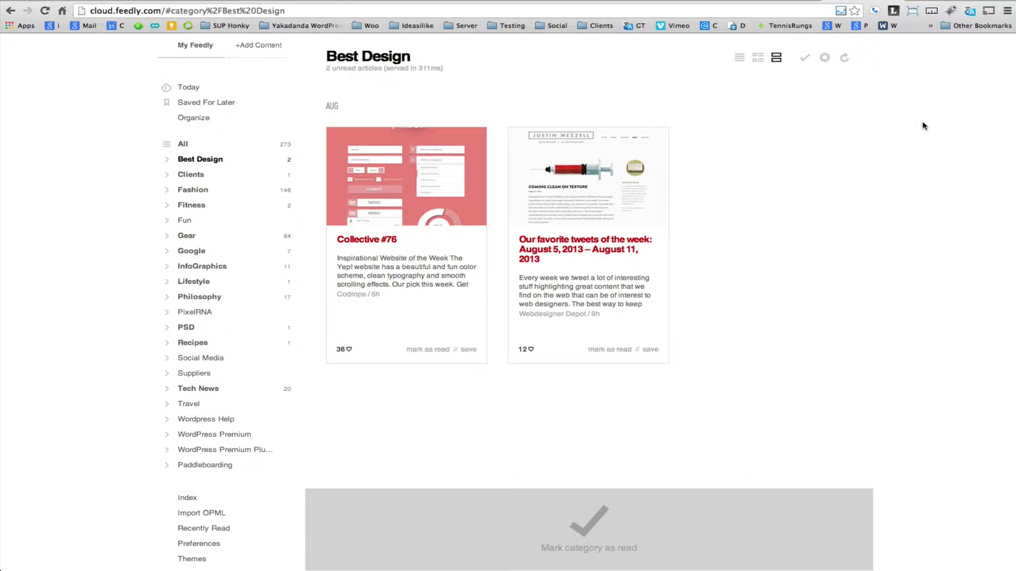
# Step: Open smashingmagazine.com in a new browser tab
pyautogui.press('super+t')
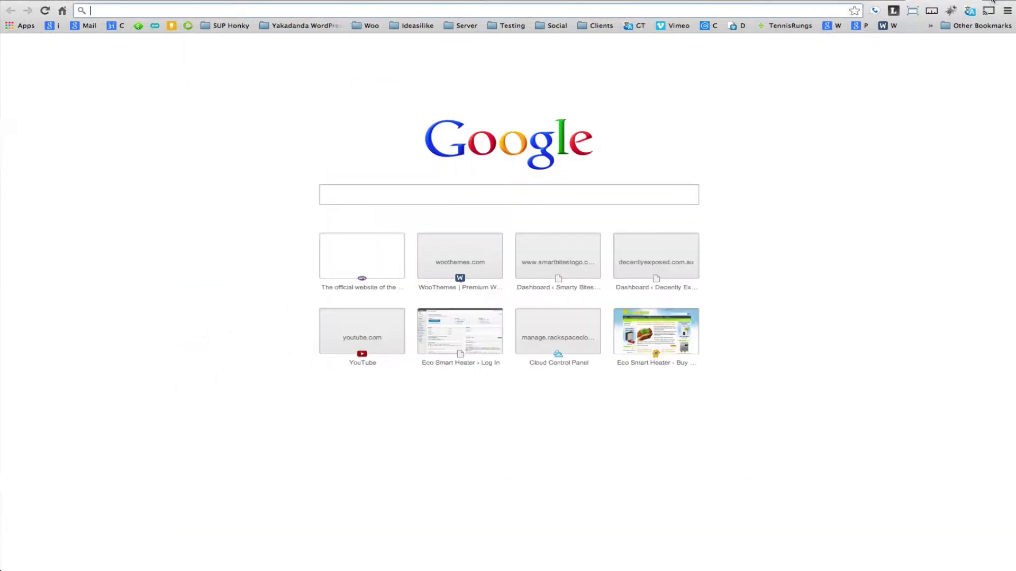
pyautogui.write('smashingmaga')
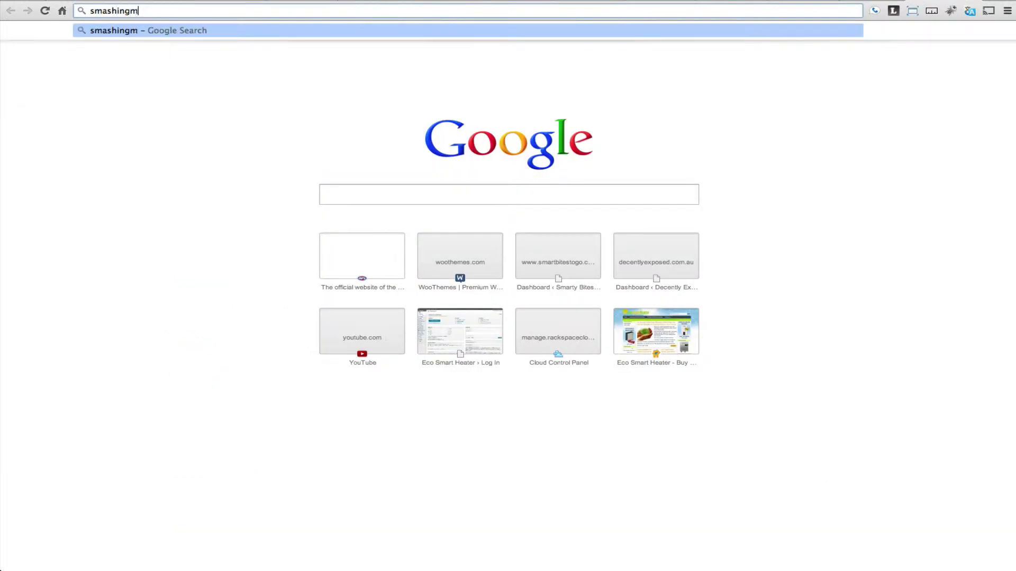
pyautogui.write('zine.com')
pyautogui.press('Return')
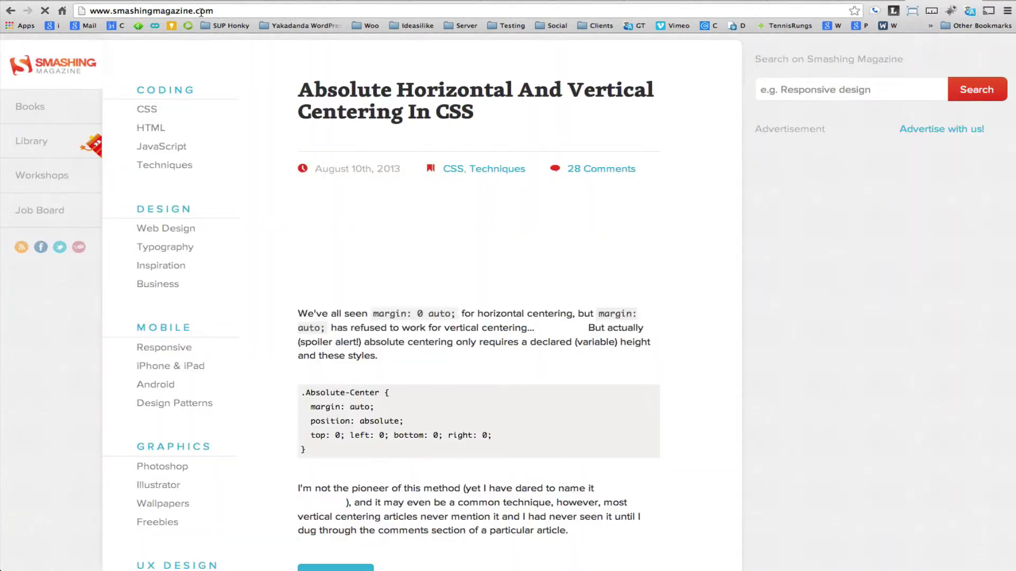
# Step: Copy the Smashing Magazine site's web address
pyautogui.click(200, 11)
pyautogui.rightClick(200, 11)
pyautogui.click(218, 28)
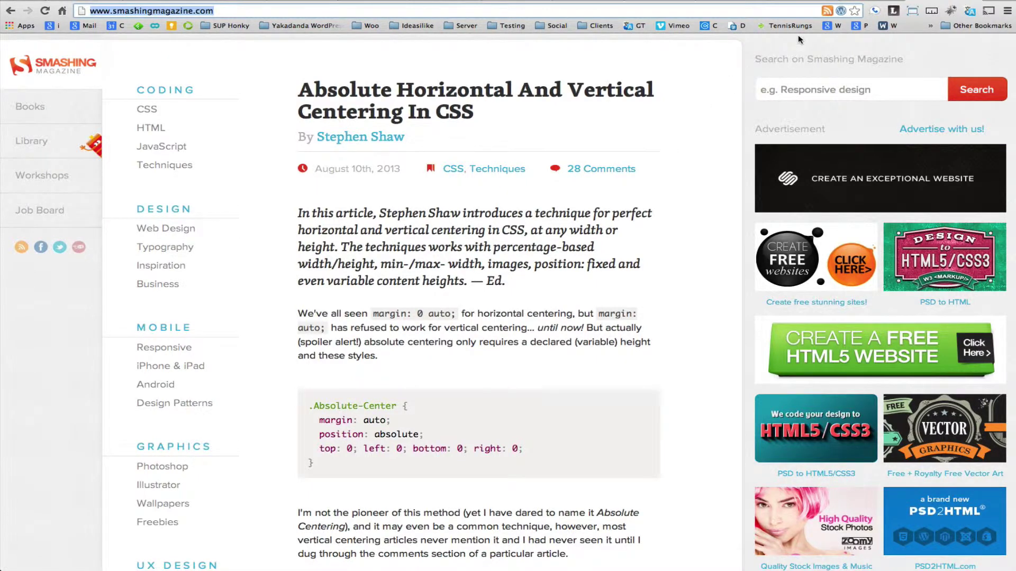
pyautogui.rightClick(196, 11)
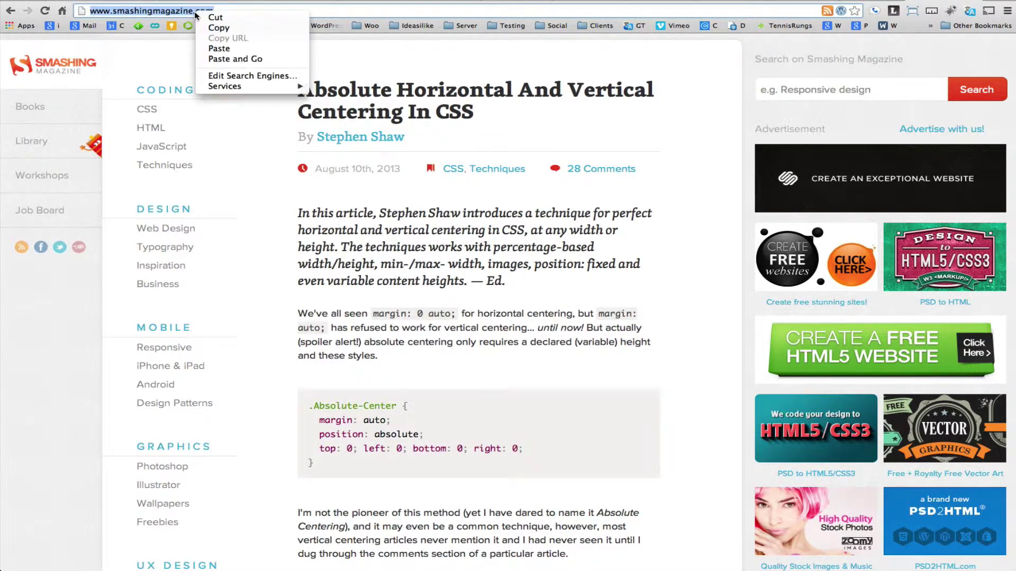
pyautogui.click(216, 28)
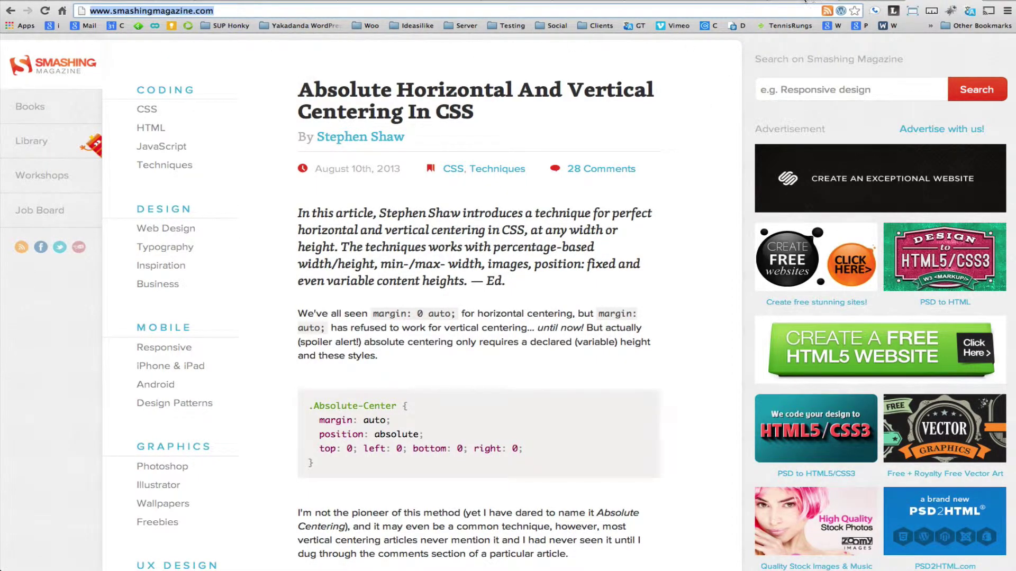
# Step: Switch back to Feedly, search for new content using the copied address, and start adding the Smashing Magazine feed
pyautogui.click(803, 1)
pyautogui.click(259, 45)
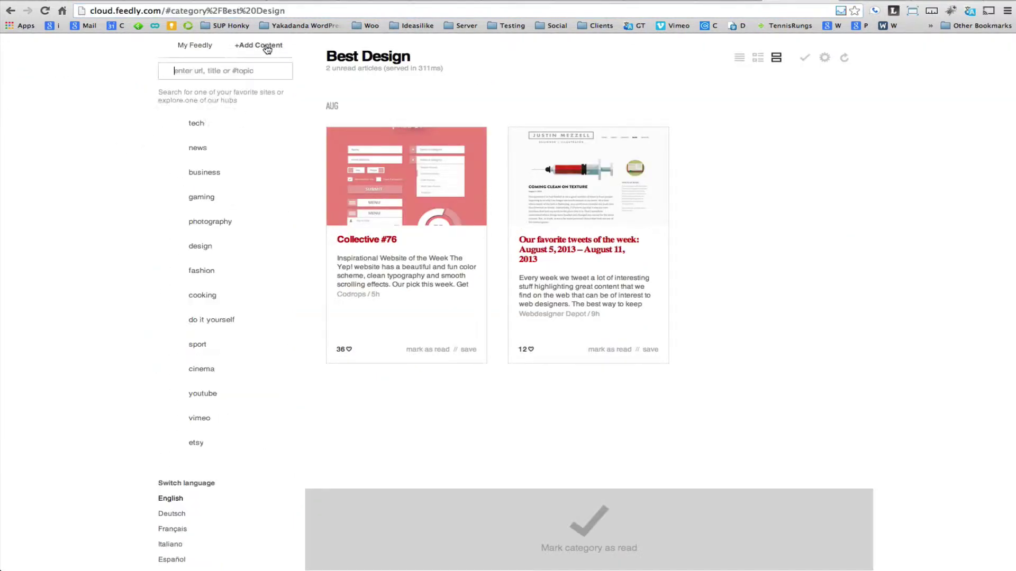
pyautogui.click(189, 71)
pyautogui.press('super+v')
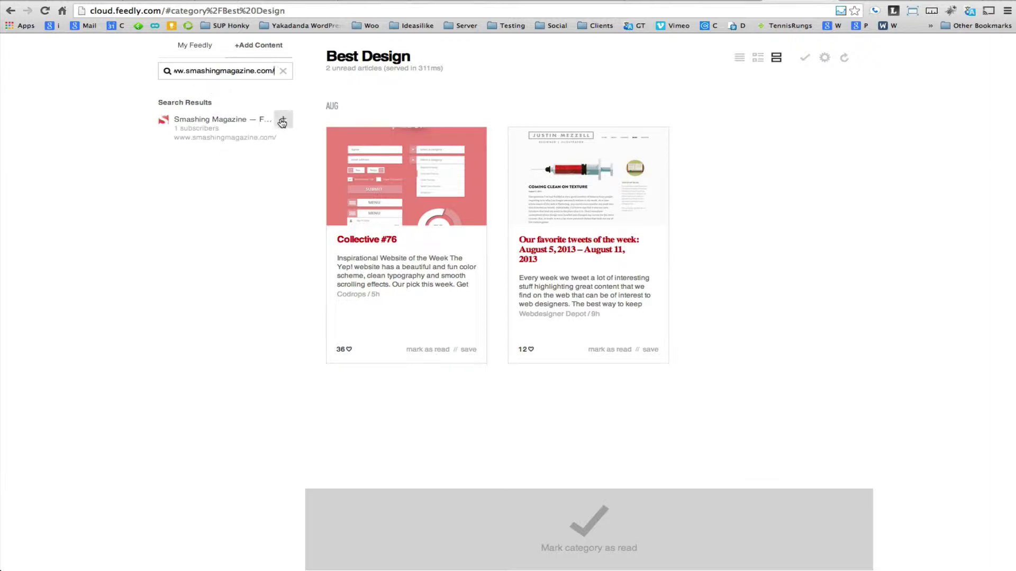
pyautogui.click(283, 120)
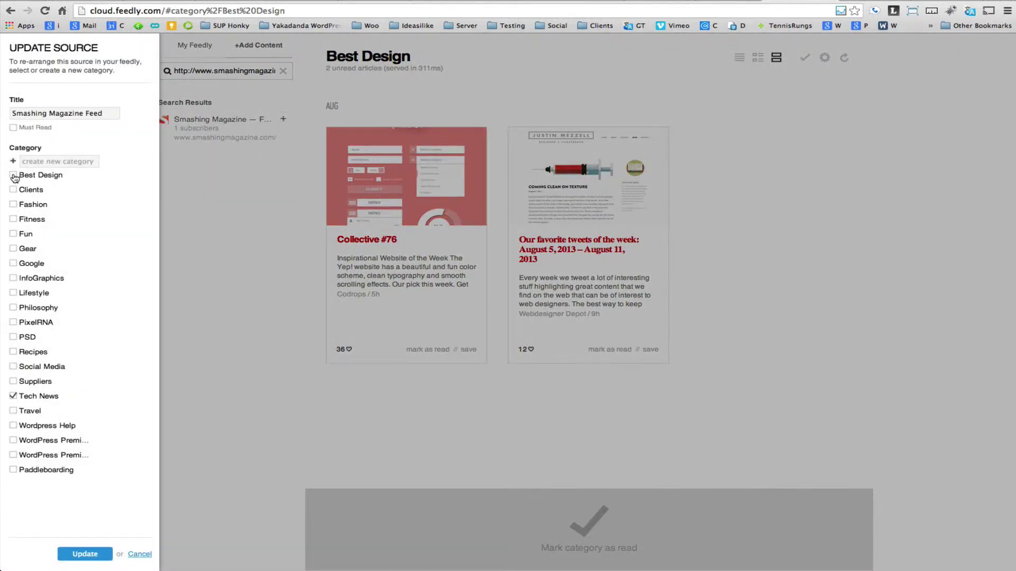
# Step: Assign the new source to the Best Design category, shorten its title to "Smashing Magazine", and save the update
pyautogui.click(44, 162)
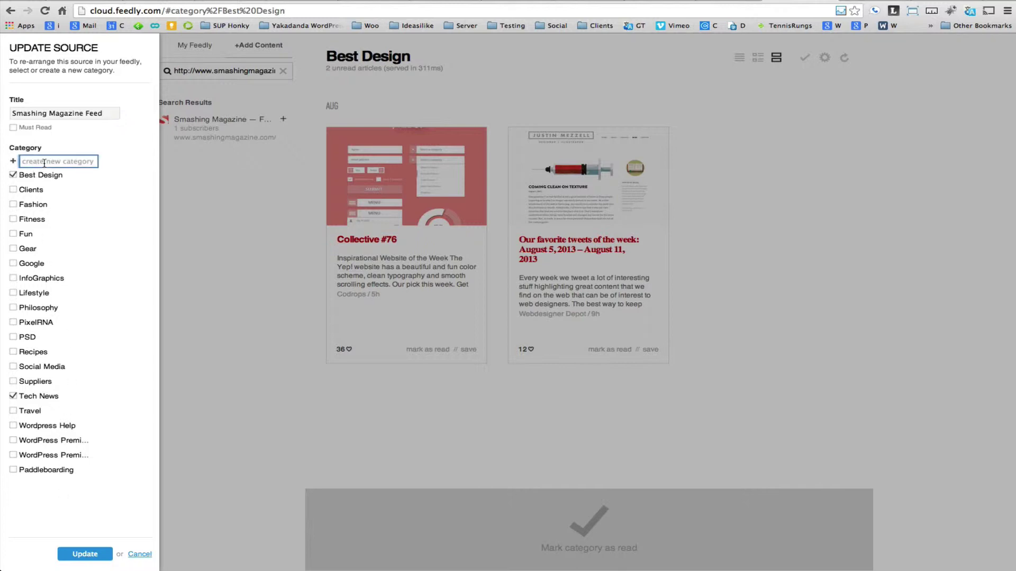
pyautogui.moveTo(83, 114); pyautogui.dragTo(108, 115)
pyautogui.press('BackSpace')
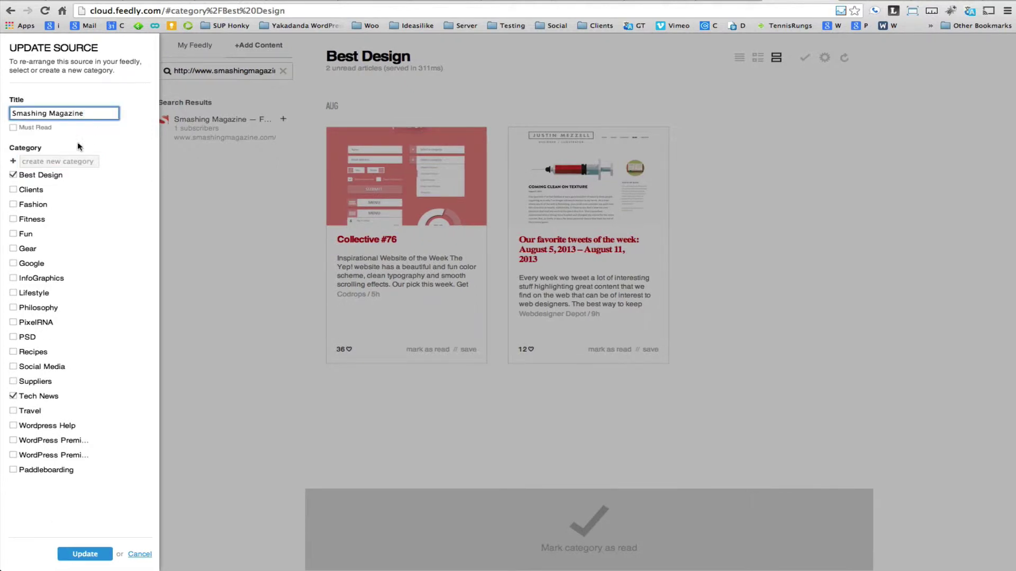
pyautogui.click(78, 554)
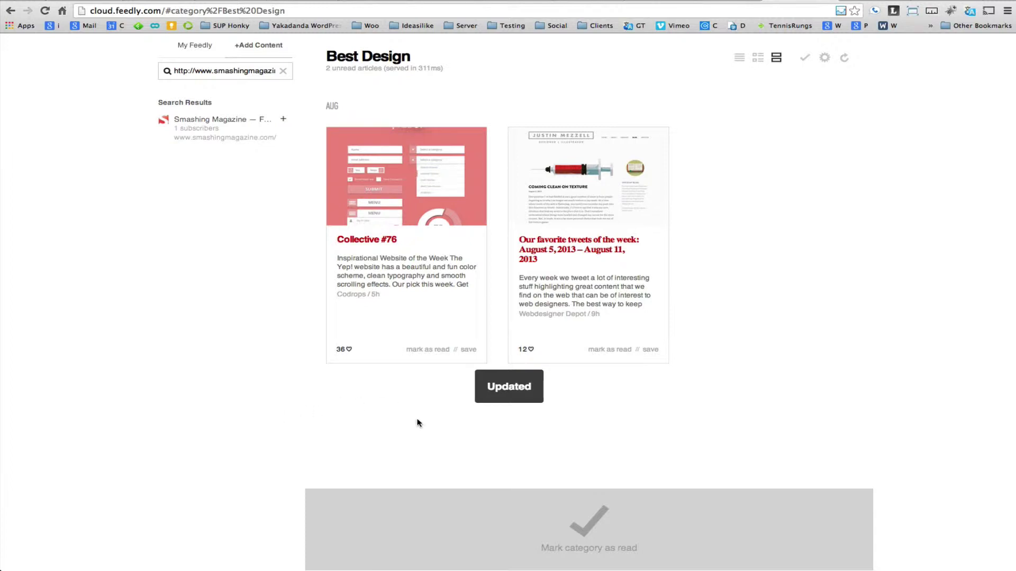
# Step: Show all sources in My Feedly's Best Design category and browse the articles in the Smashing Magazine feed
pyautogui.click(192, 45)
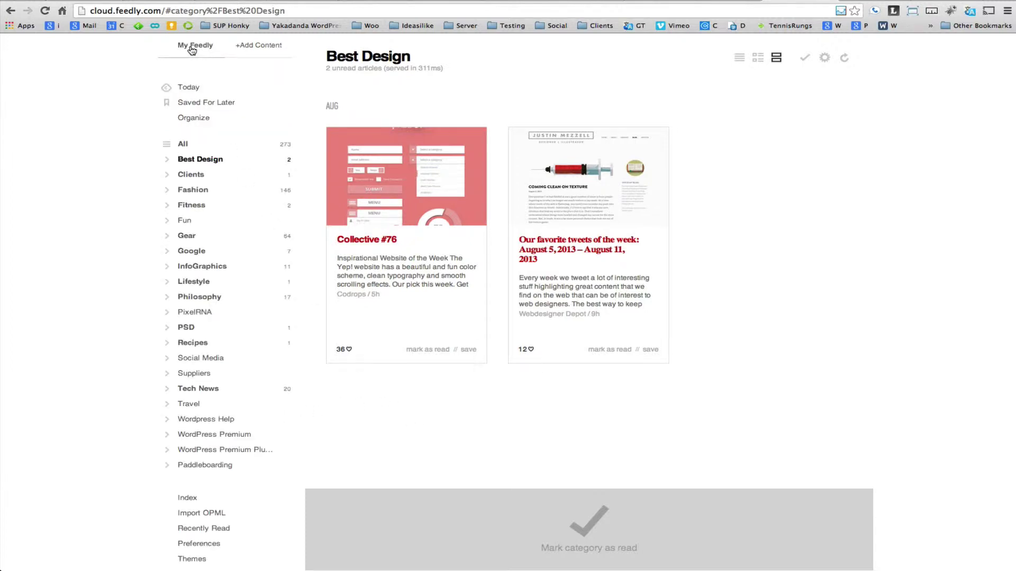
pyautogui.click(197, 161)
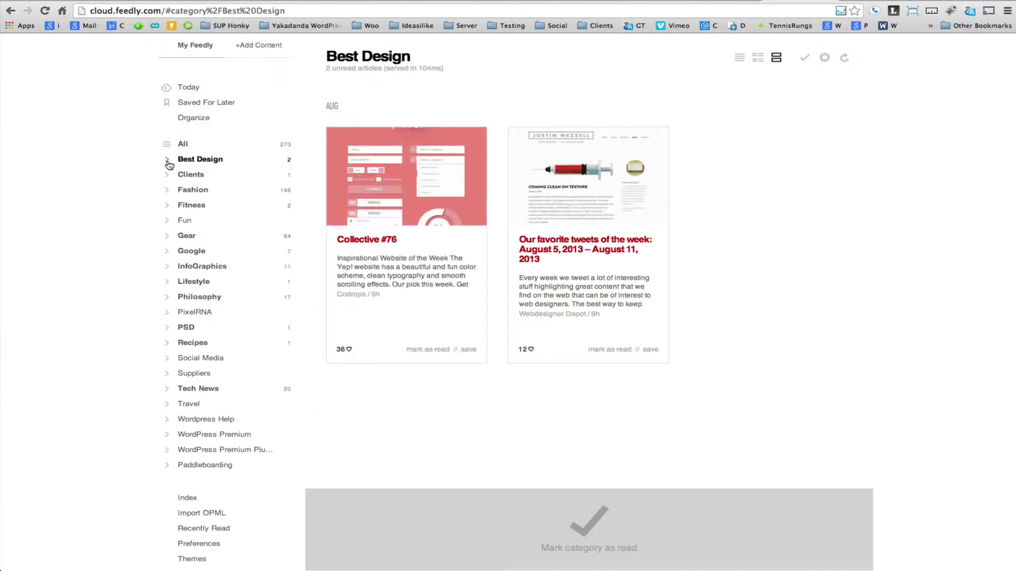
pyautogui.click(166, 160)
pyautogui.click(182, 206)
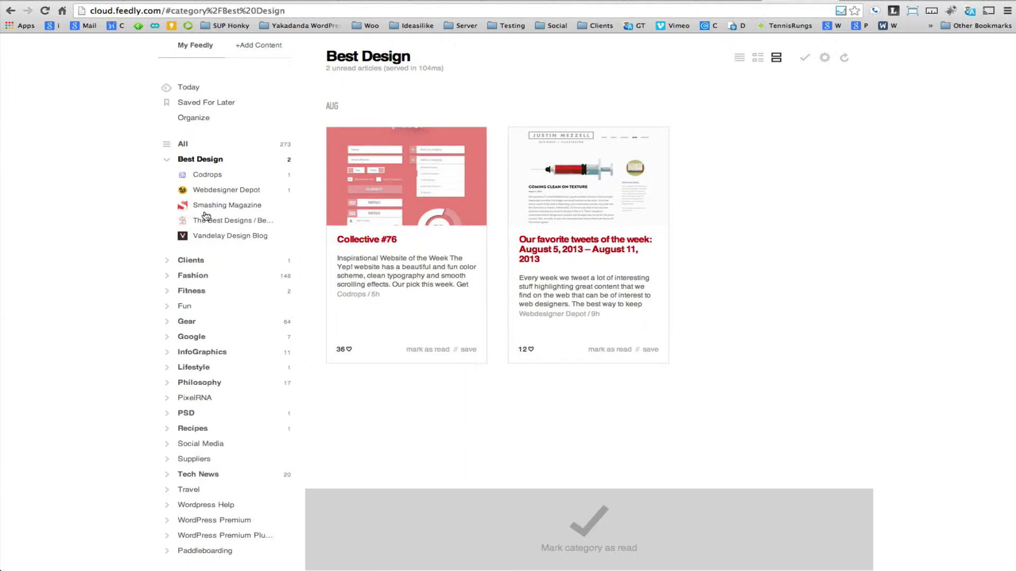
pyautogui.click(211, 206)
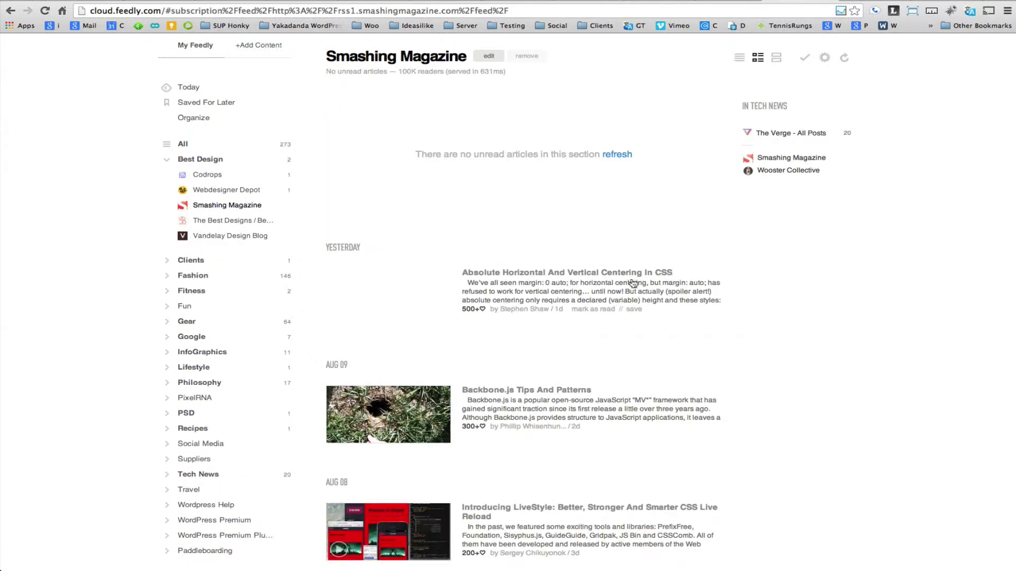
pyautogui.scroll(-15, 480, 304)
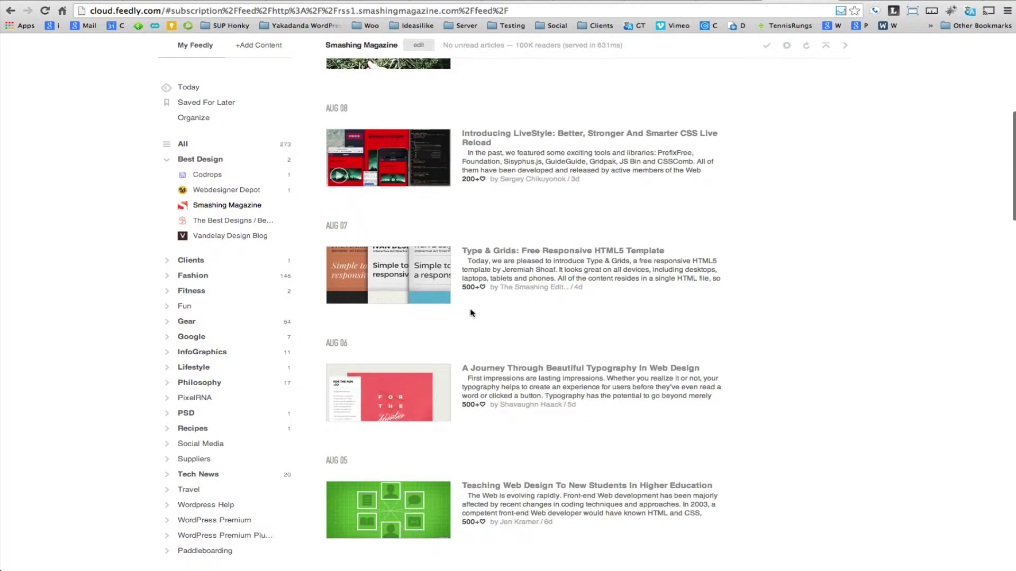
pyautogui.scroll(-6, 470, 310)
pyautogui.scroll(20, 474, 310)
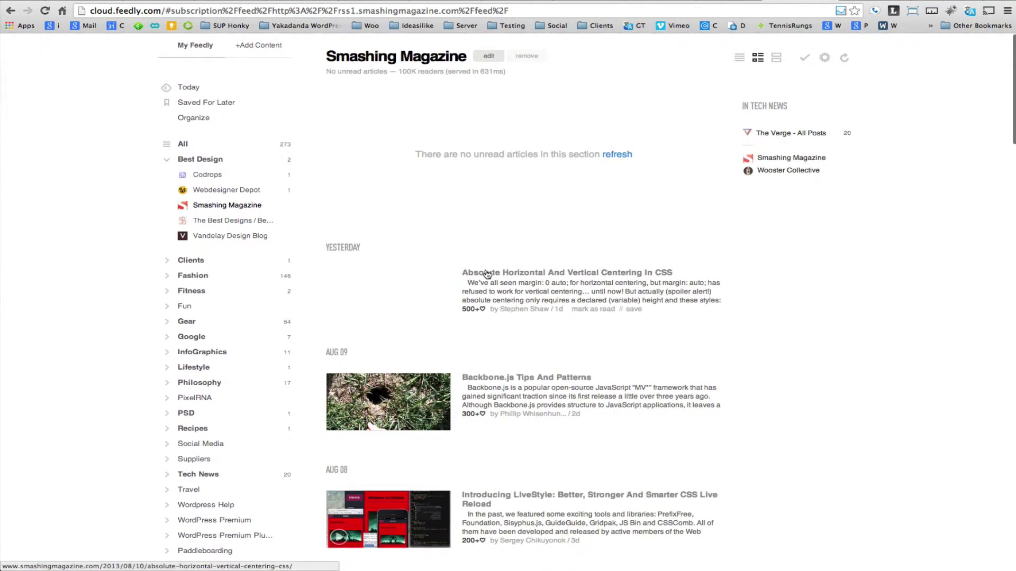
# Step: Switch to the Smashing Magazine website and look through its front-page posts for comparison with the feed
pyautogui.click(601, 272)
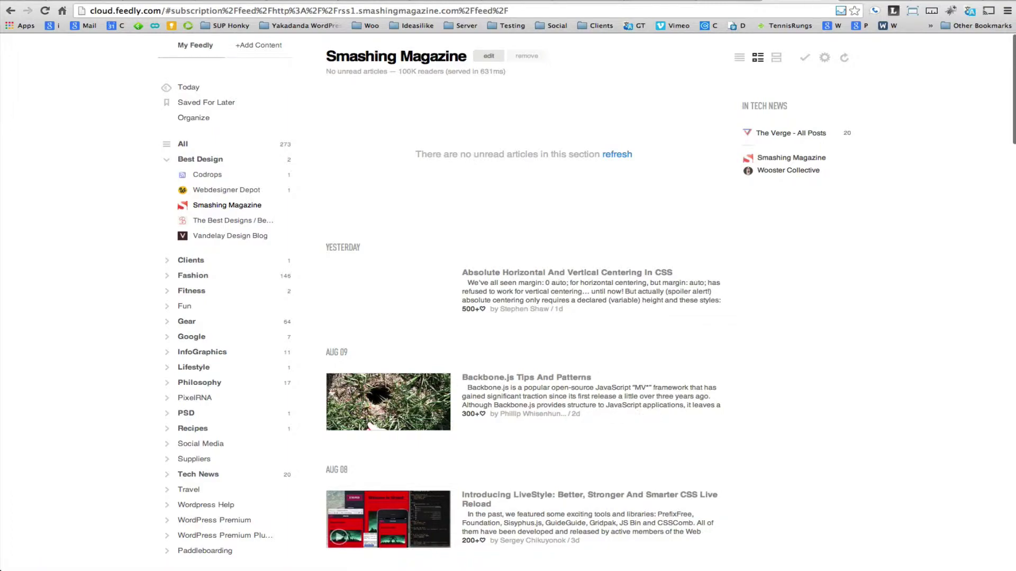
pyautogui.scroll(-7, 680, 211)
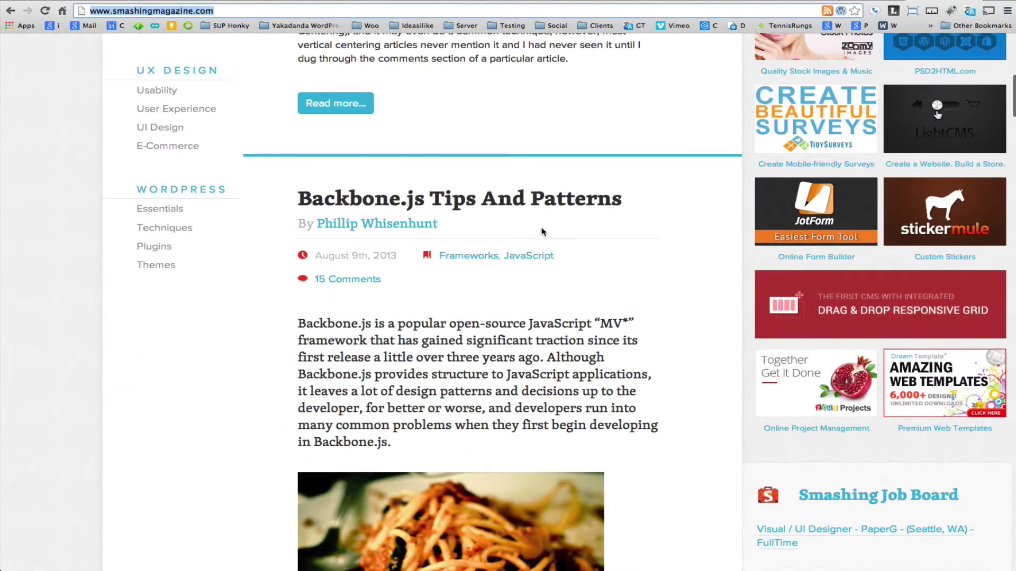
pyautogui.scroll(-6, 535, 223)
pyautogui.scroll(-20, 560, 247)
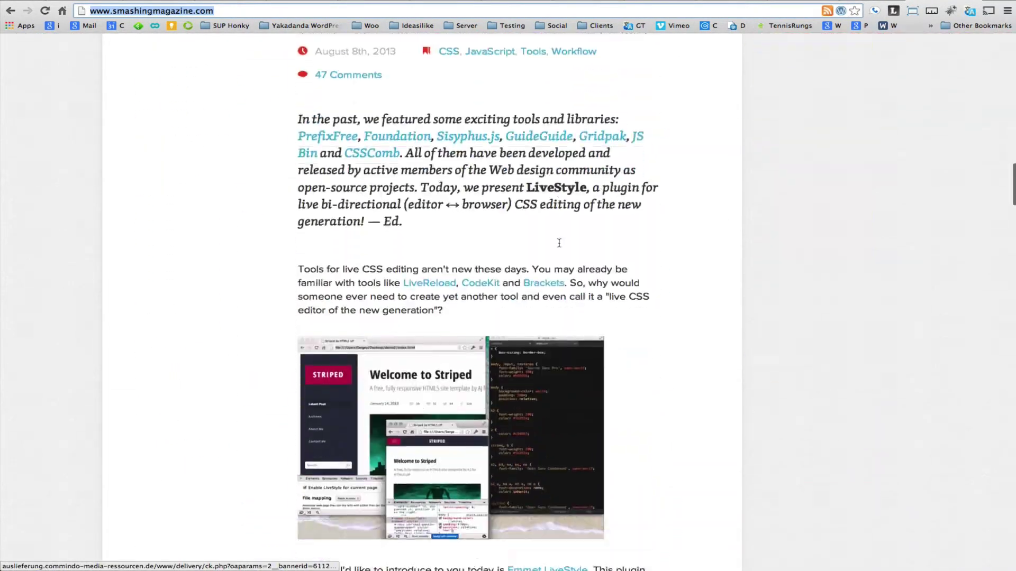
pyautogui.scroll(-15, 560, 247)
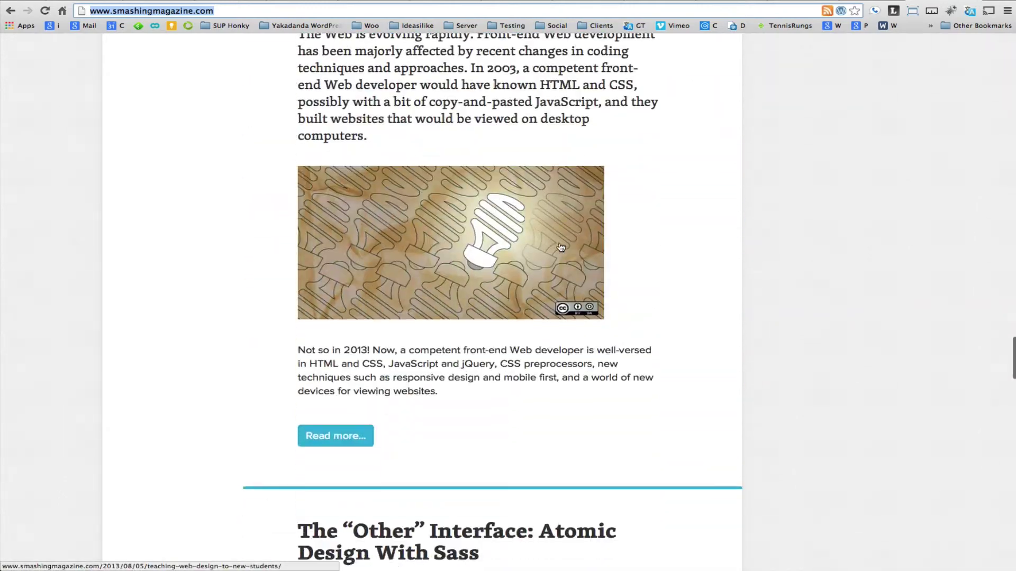
pyautogui.scroll(20, 560, 247)
pyautogui.scroll(20, 561, 247)
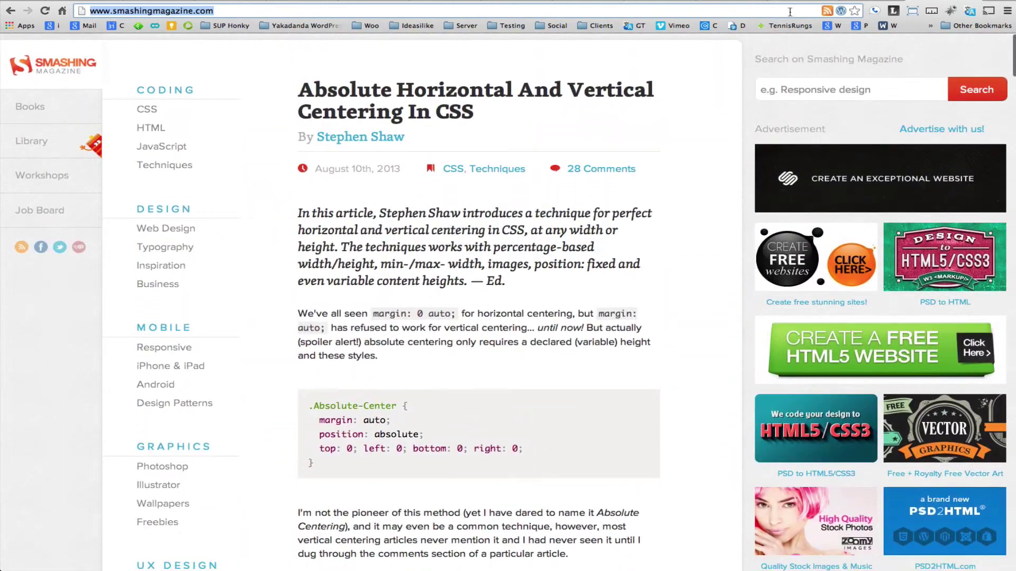
# Step: Return to Feedly, view the Best Design category's articles, and collapse its source list
pyautogui.click(788, 1)
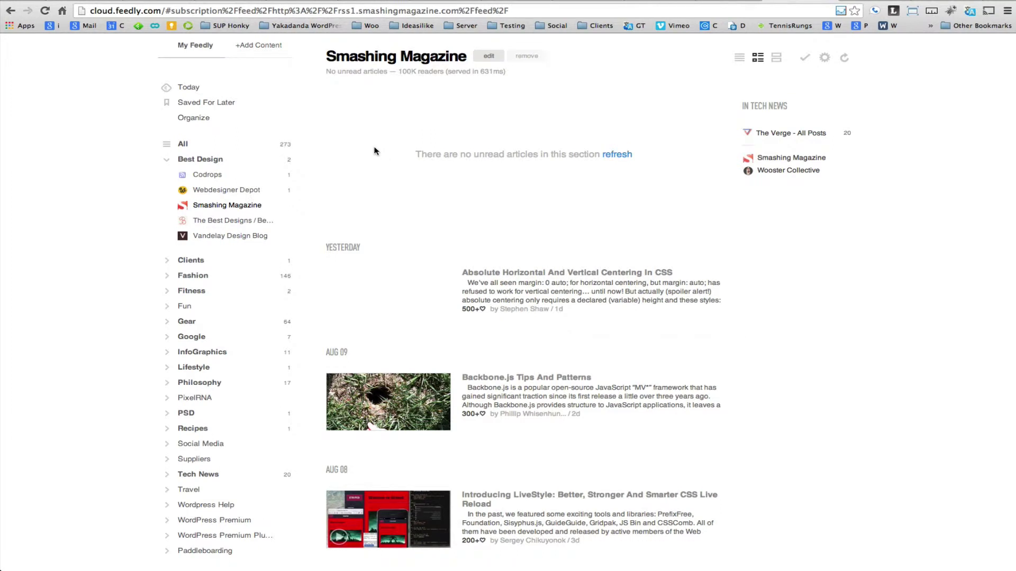
pyautogui.click(221, 207)
pyautogui.click(202, 160)
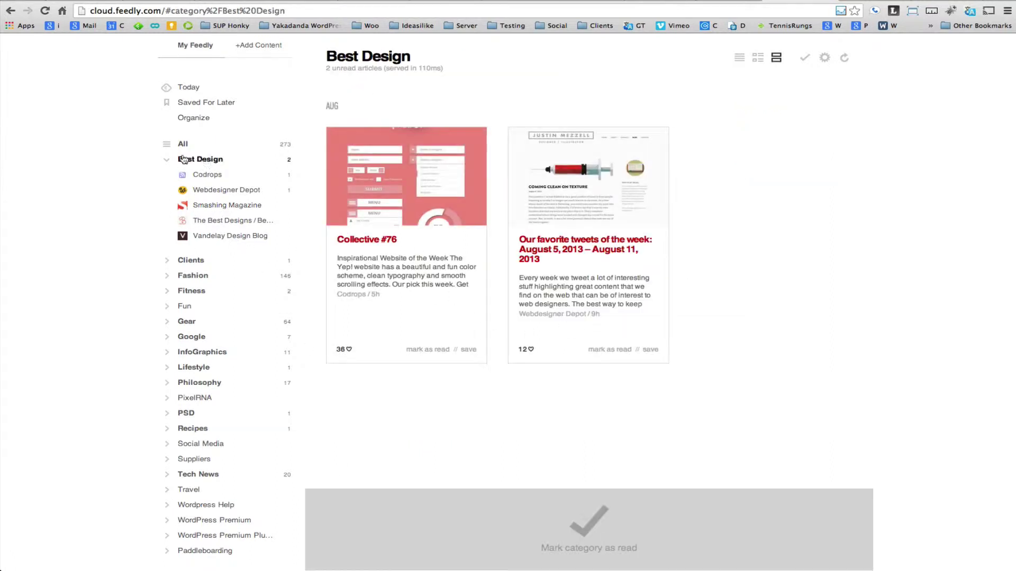
pyautogui.click(166, 160)
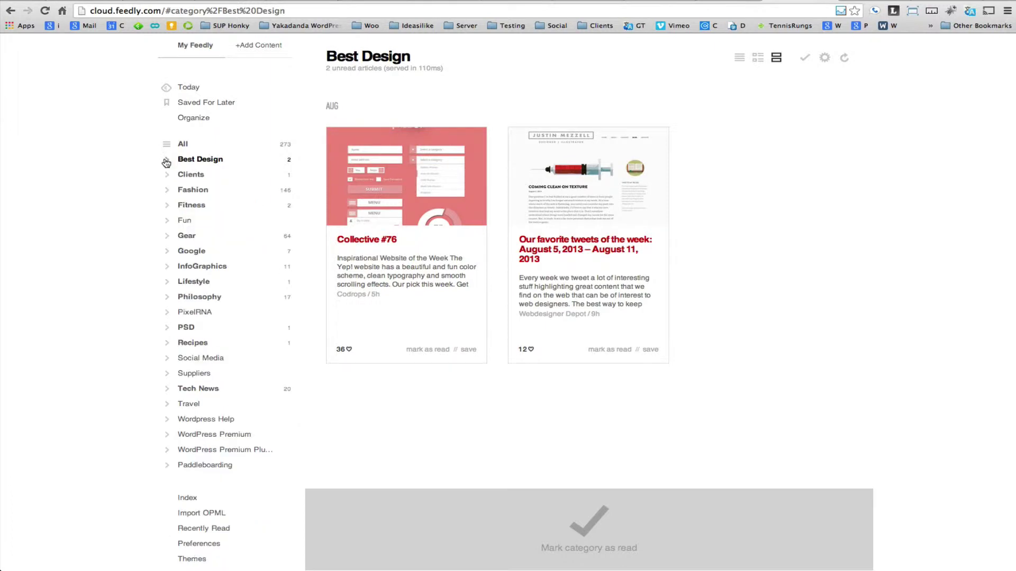
# Step: Check the Fitness category's sources and view the articles in the Lifestyle category
pyautogui.click(167, 206)
pyautogui.click(167, 206)
pyautogui.click(188, 283)
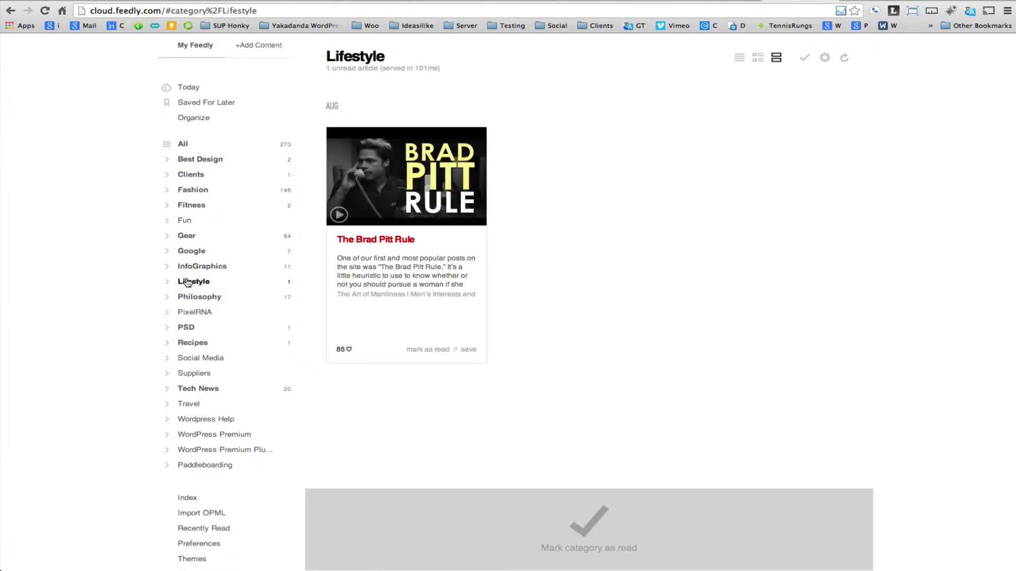
# Step: Browse the article cards in the Gear category, and open the Fun category with its sources listed
pyautogui.click(184, 238)
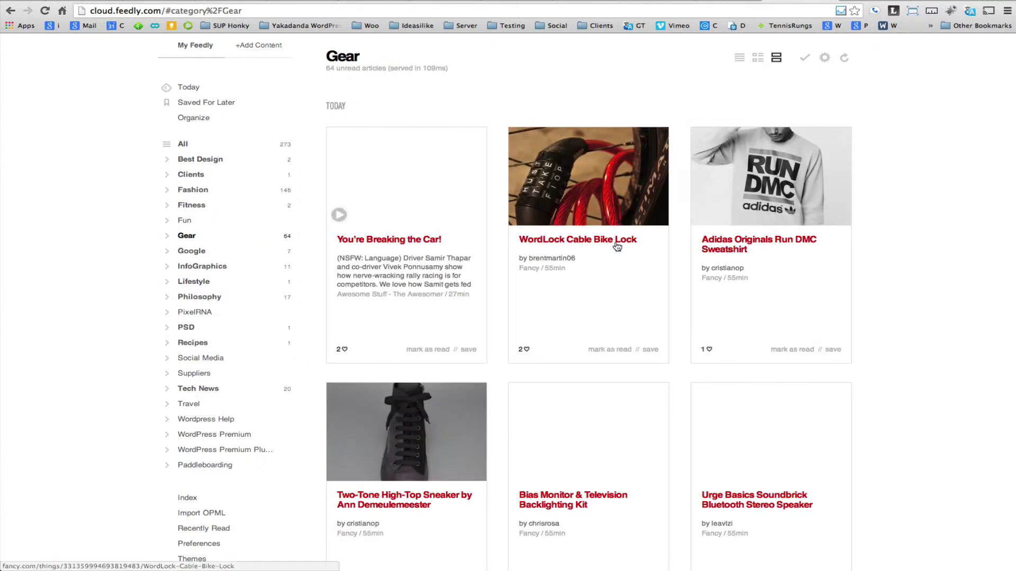
pyautogui.scroll(-1, 872, 192)
pyautogui.scroll(-9, 872, 192)
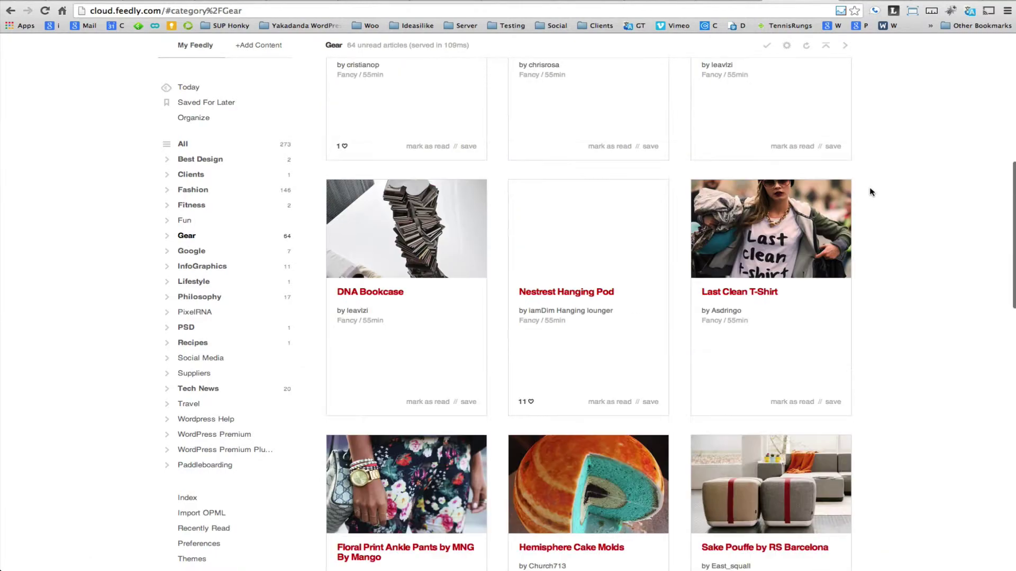
pyautogui.scroll(10, 872, 192)
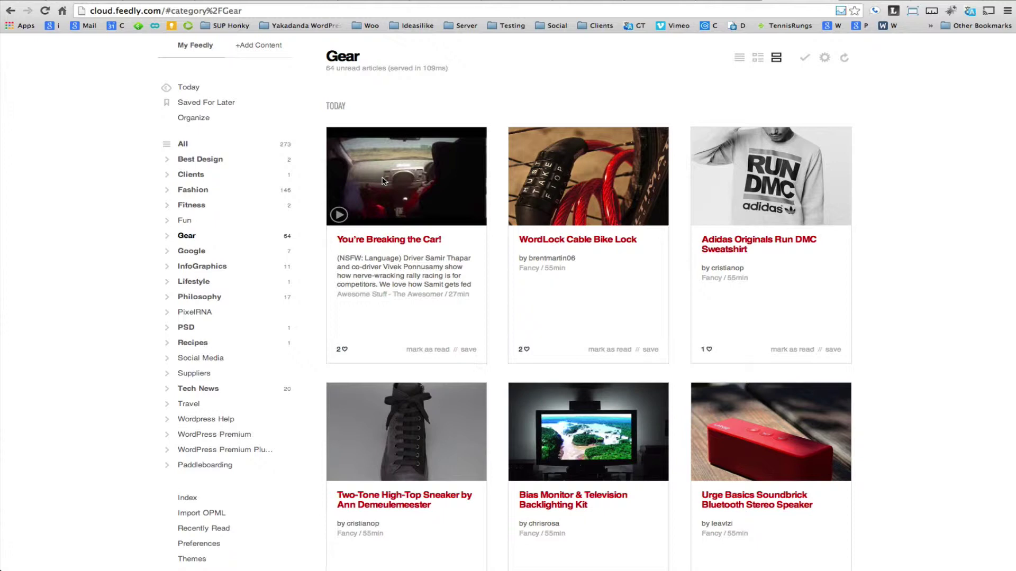
pyautogui.click(176, 221)
pyautogui.click(175, 223)
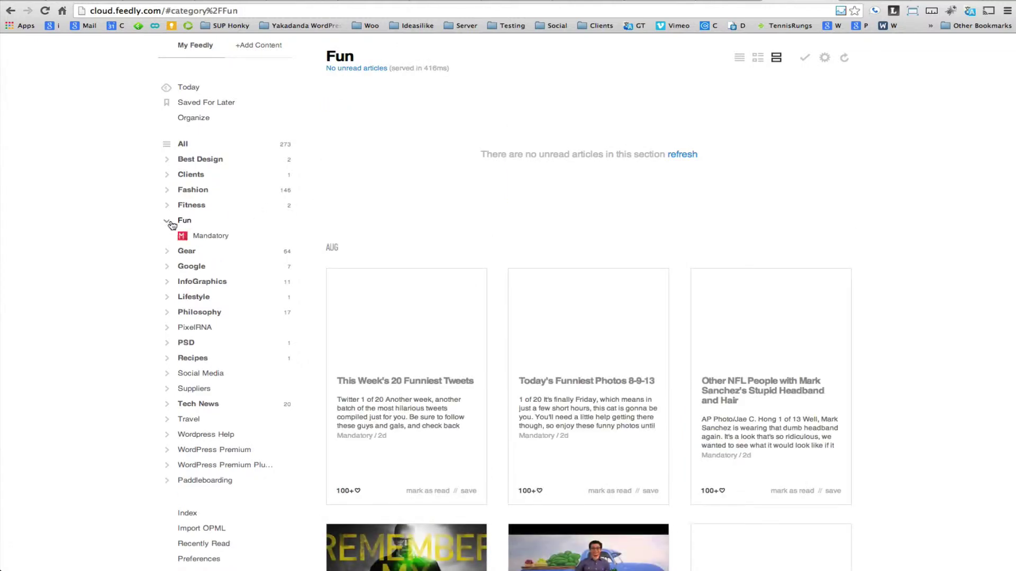
# Step: View the articles of the Mandatory source in the Fun category, check the end of the category list, and view the Fitness category
pyautogui.click(211, 238)
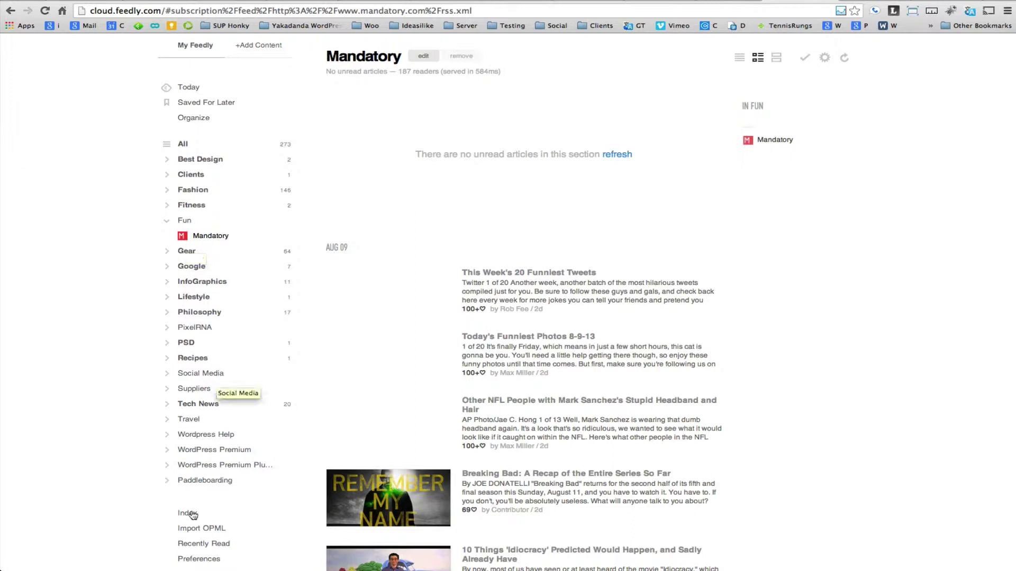
pyautogui.scroll(-3, 192, 511)
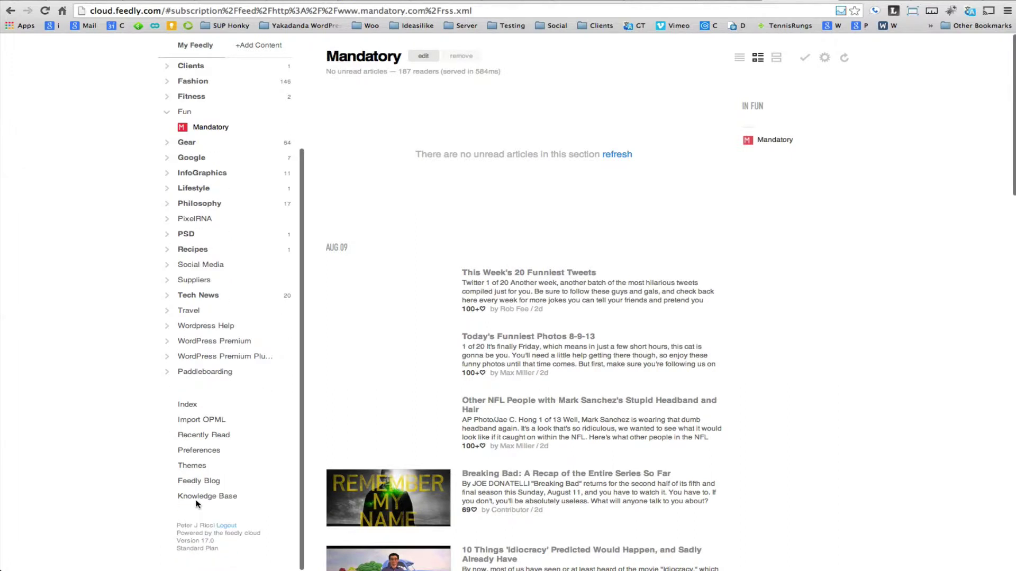
pyautogui.scroll(3, 200, 477)
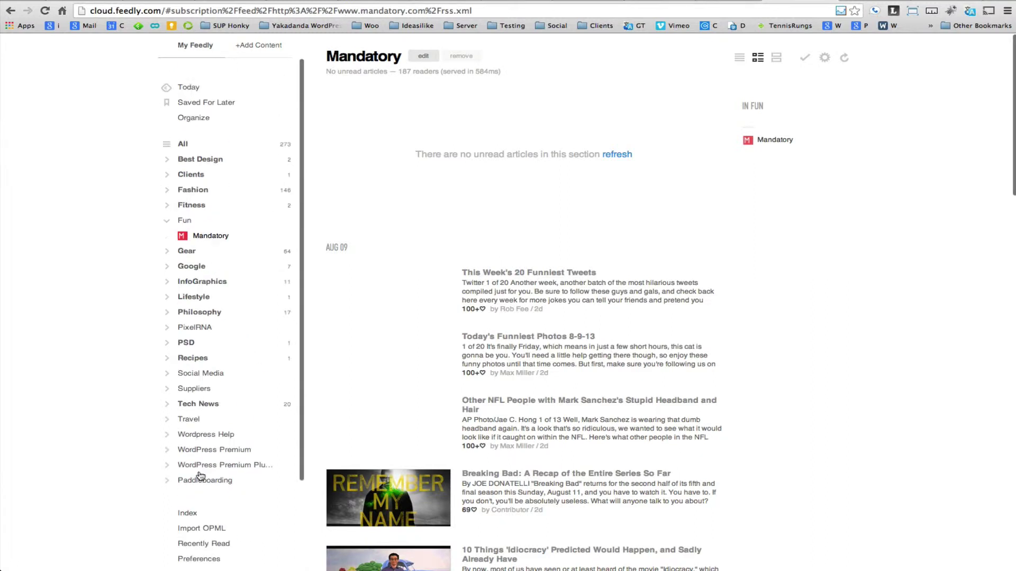
pyautogui.click(193, 206)
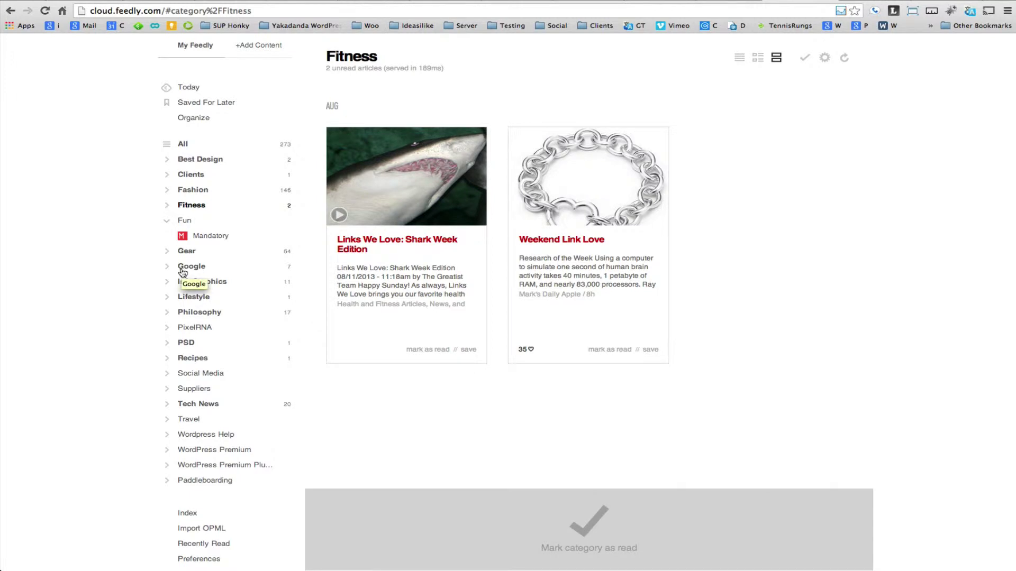
# Step: Browse the Gear category's article cards and open the Nestrest Hanging Pod article
pyautogui.click(193, 257)
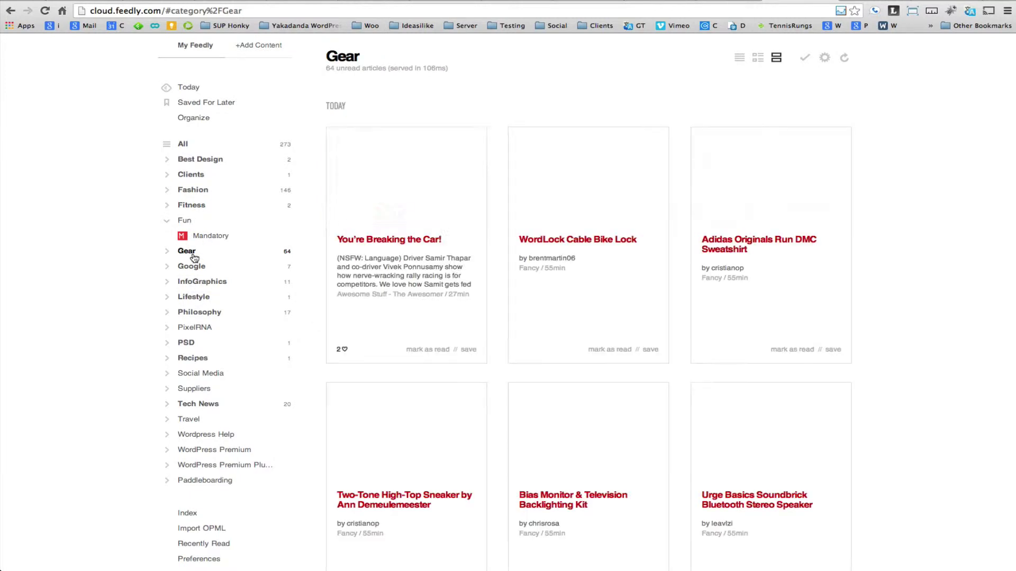
pyautogui.scroll(-5, 853, 261)
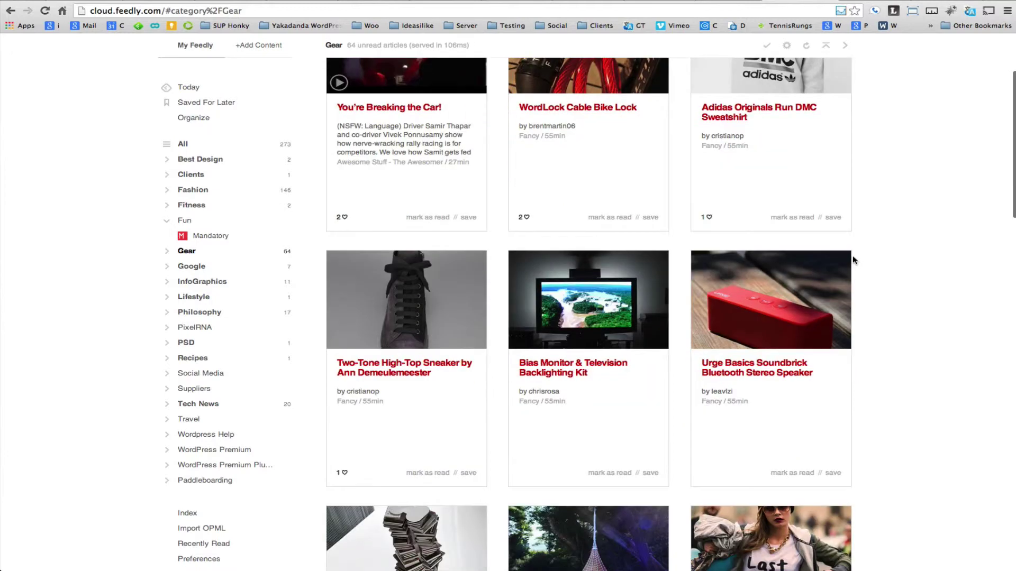
pyautogui.scroll(-3, 853, 260)
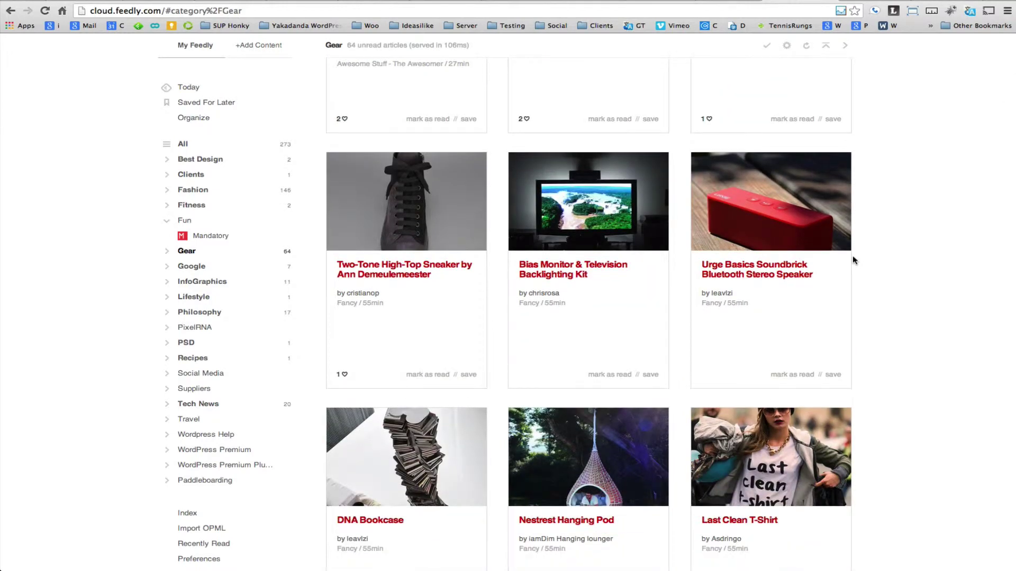
pyautogui.scroll(-6, 852, 260)
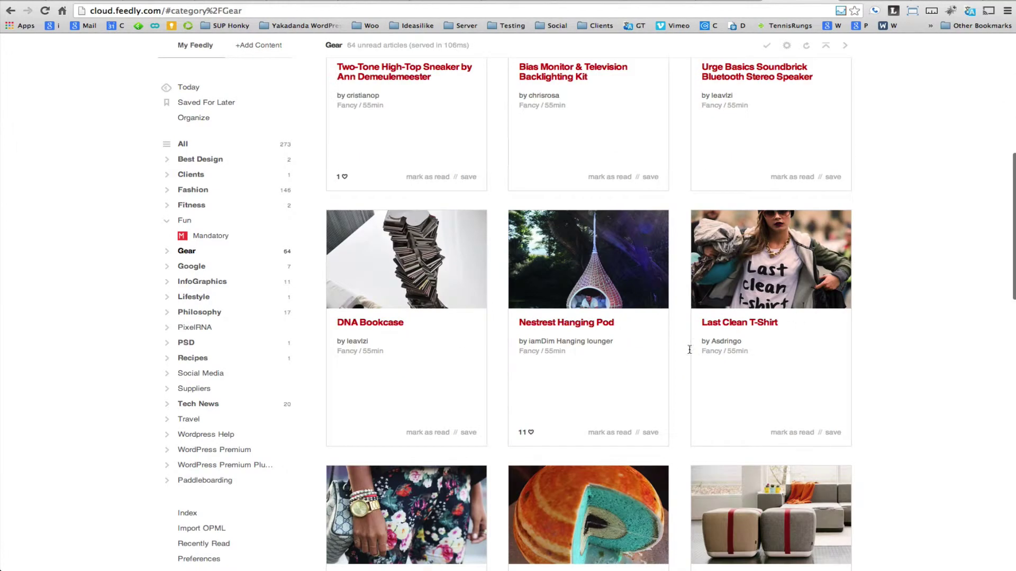
pyautogui.click(566, 326)
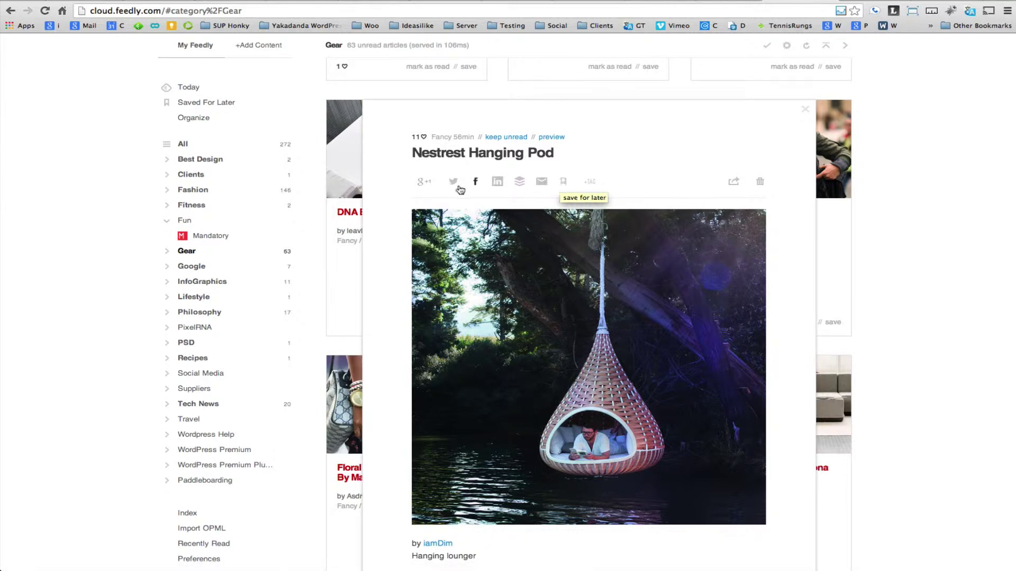
# Step: Recommend the Nestrest Hanging Pod article on Google+ and add the comment "Coolio #treehouse" to the post
pyautogui.click(424, 182)
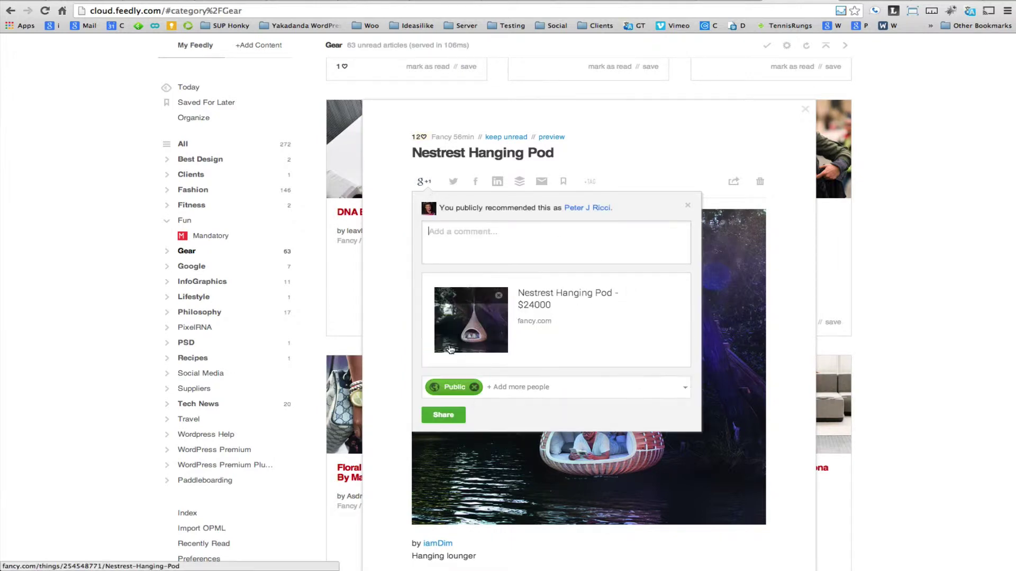
pyautogui.click(454, 295)
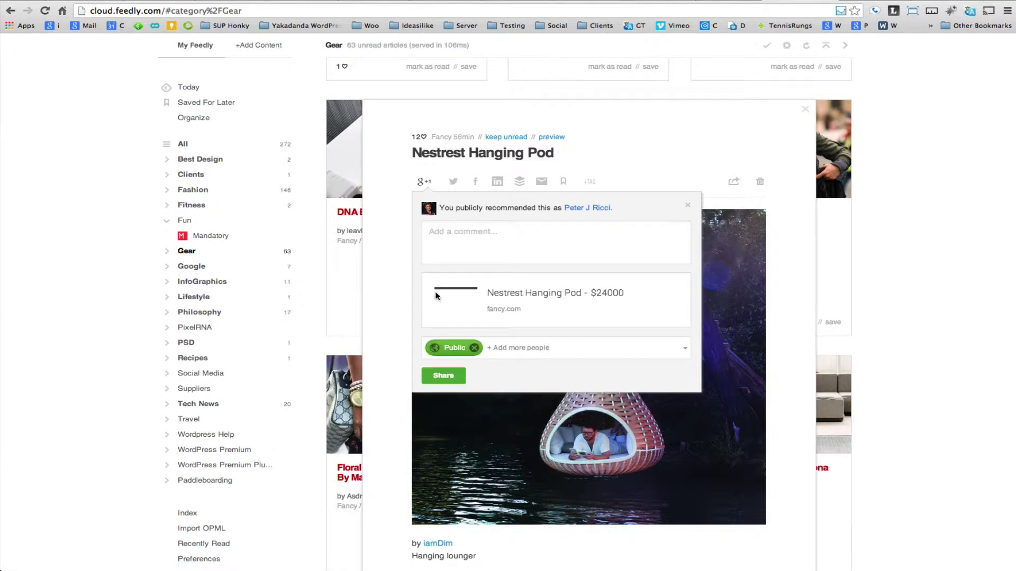
pyautogui.click(442, 295)
pyautogui.click(443, 234)
pyautogui.write('Col')
pyautogui.write('olio')
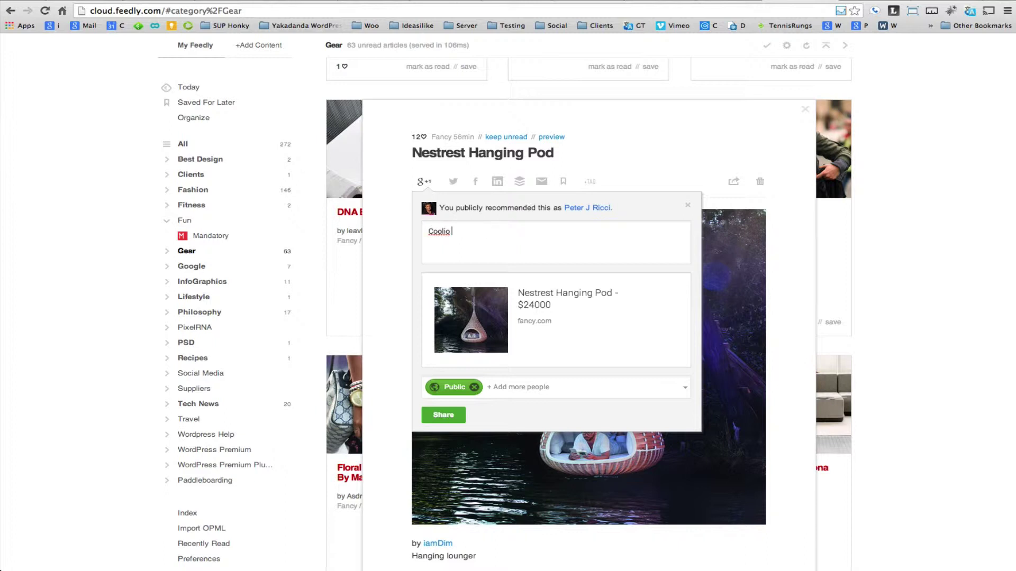
pyautogui.write(' #tree')
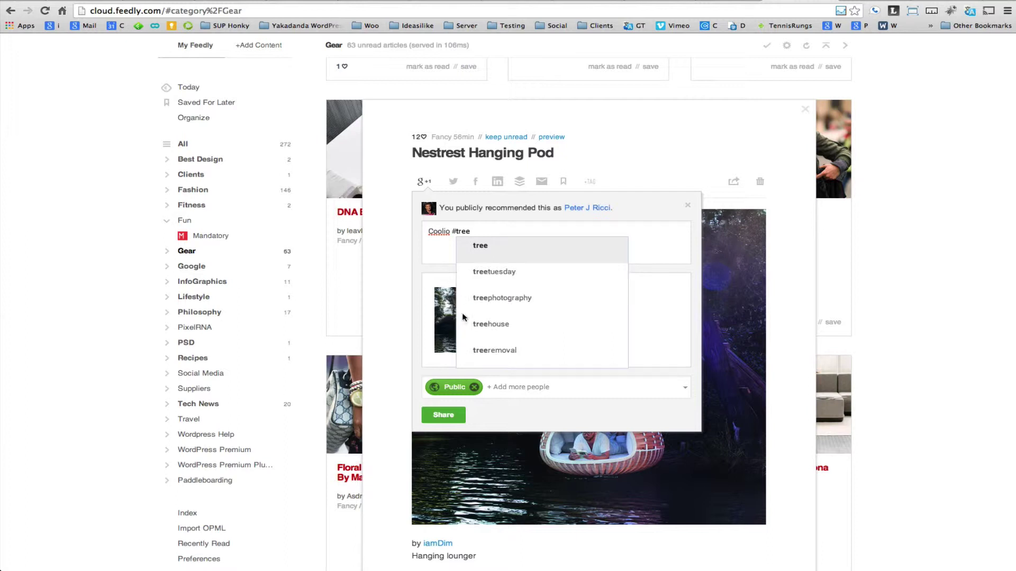
pyautogui.click(487, 324)
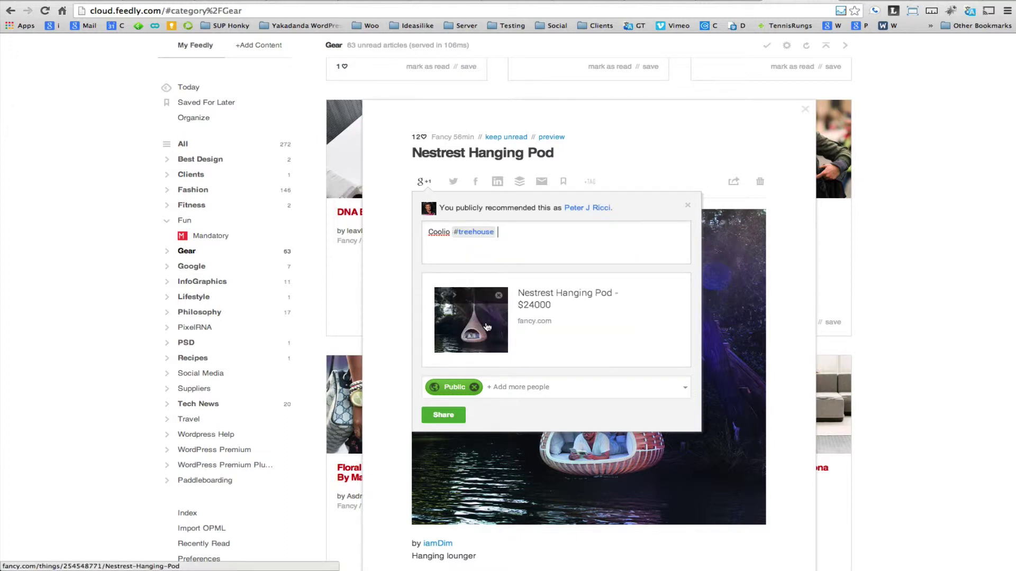
# Step: Share the Google+ post publicly and remove the Nestrest Hanging Pod article from the Gear list
pyautogui.click(443, 414)
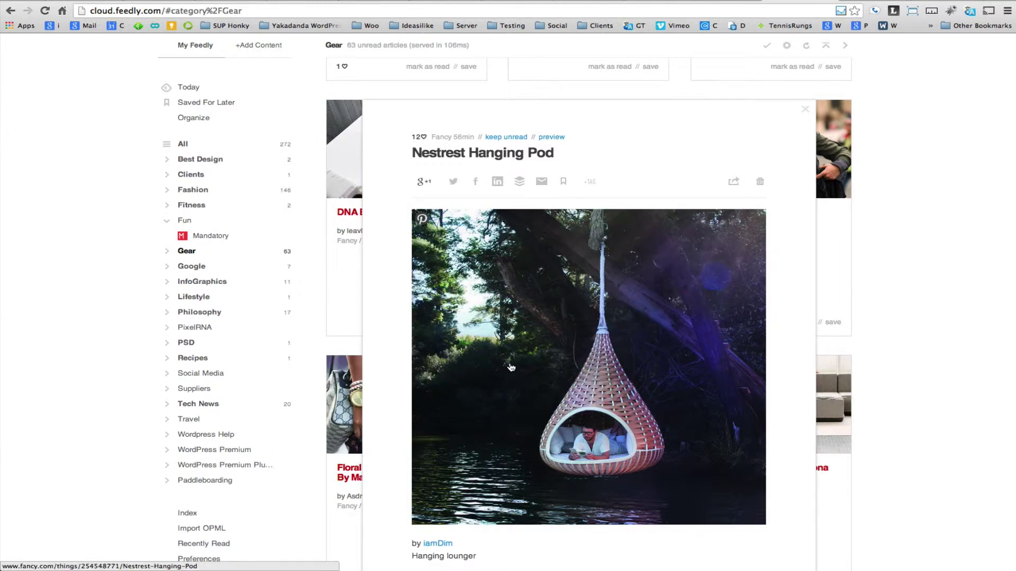
pyautogui.click(424, 181)
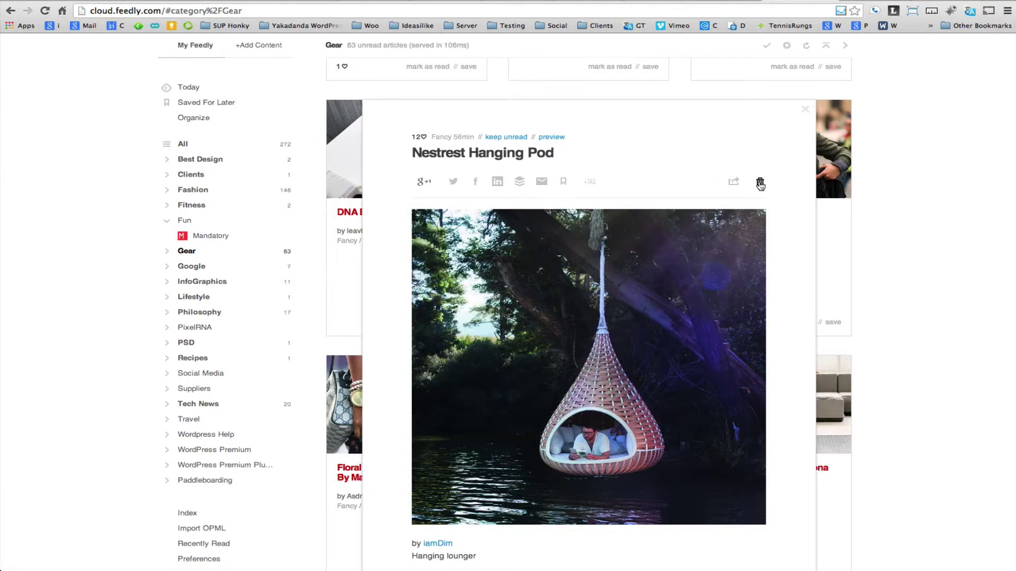
pyautogui.click(760, 183)
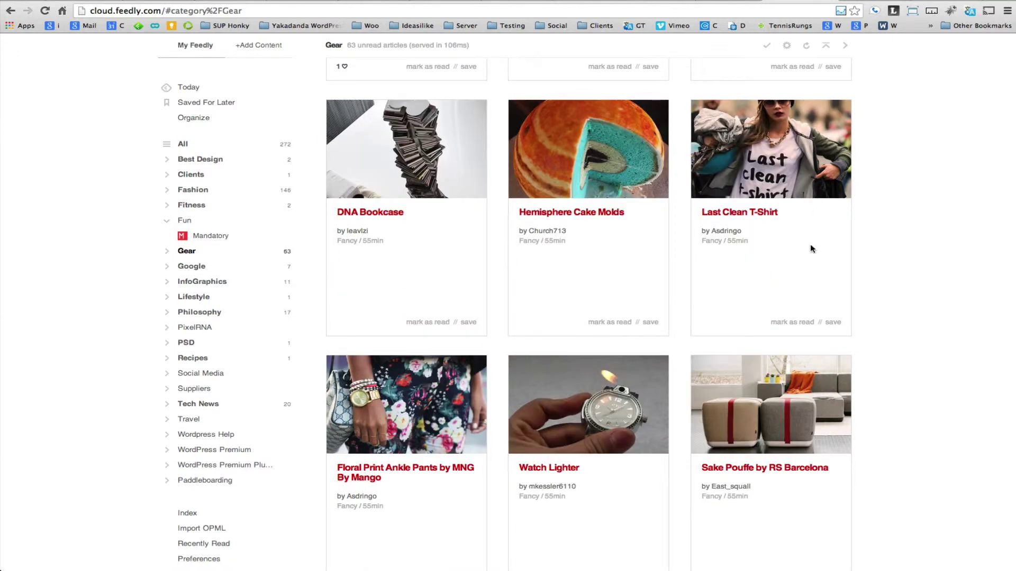
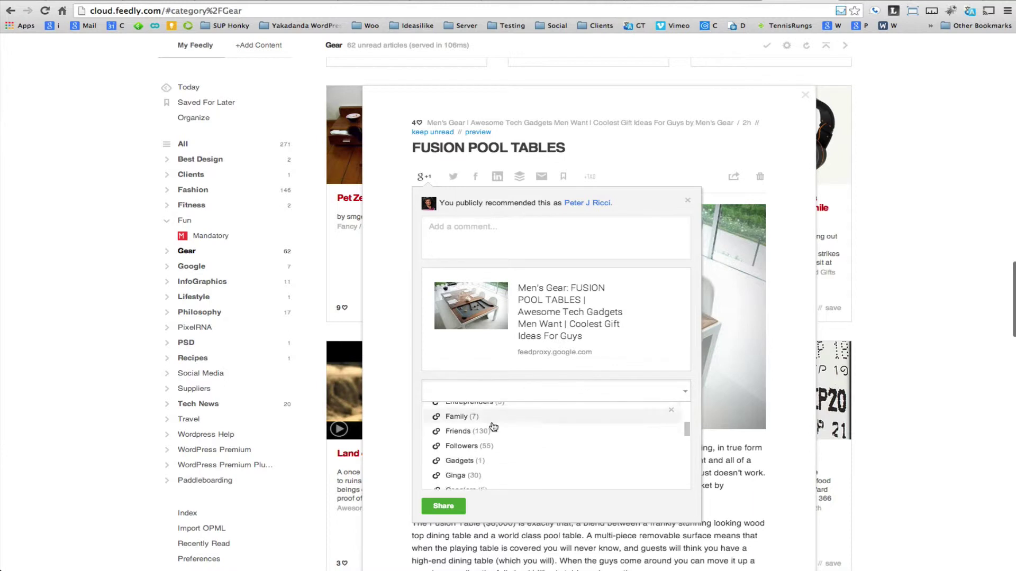
# Step: Examine the Google+ circles and communities offered as recipients for sharing the FUSION POOL TABLES article, and leave the share box
pyautogui.scroll(-8, 493, 428)
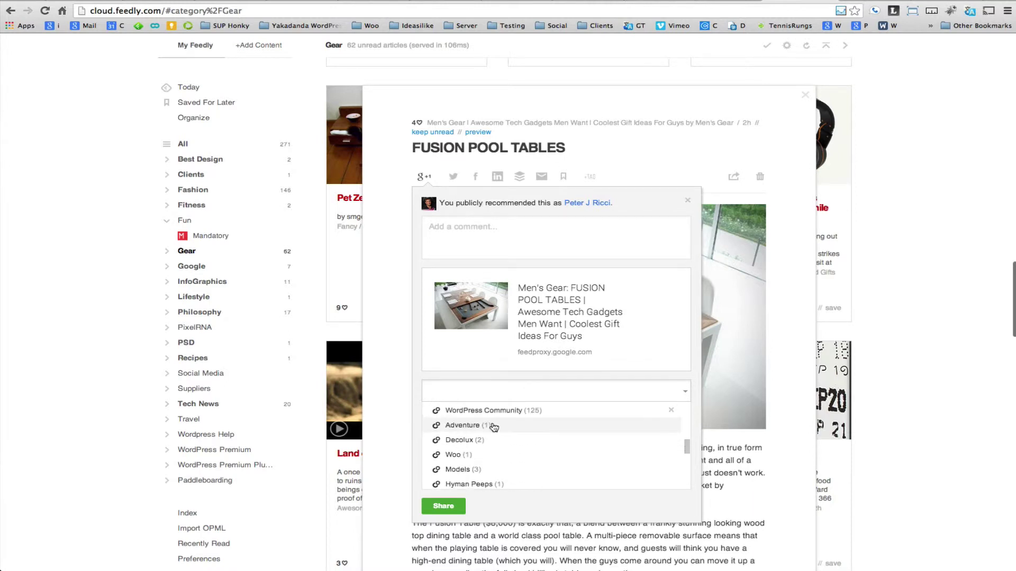
pyautogui.scroll(-4, 493, 428)
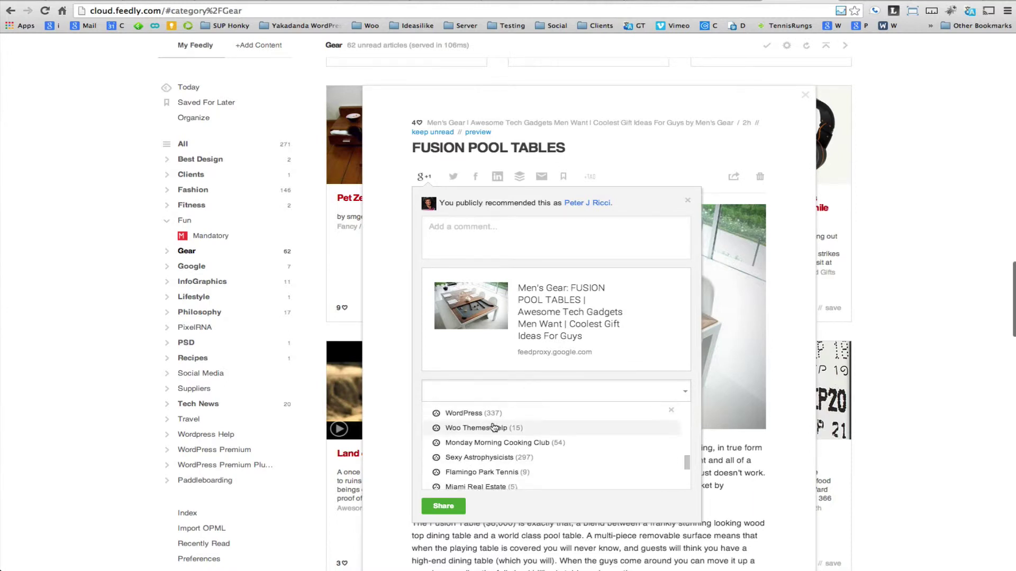
pyautogui.scroll(4, 492, 424)
pyautogui.scroll(-6, 491, 461)
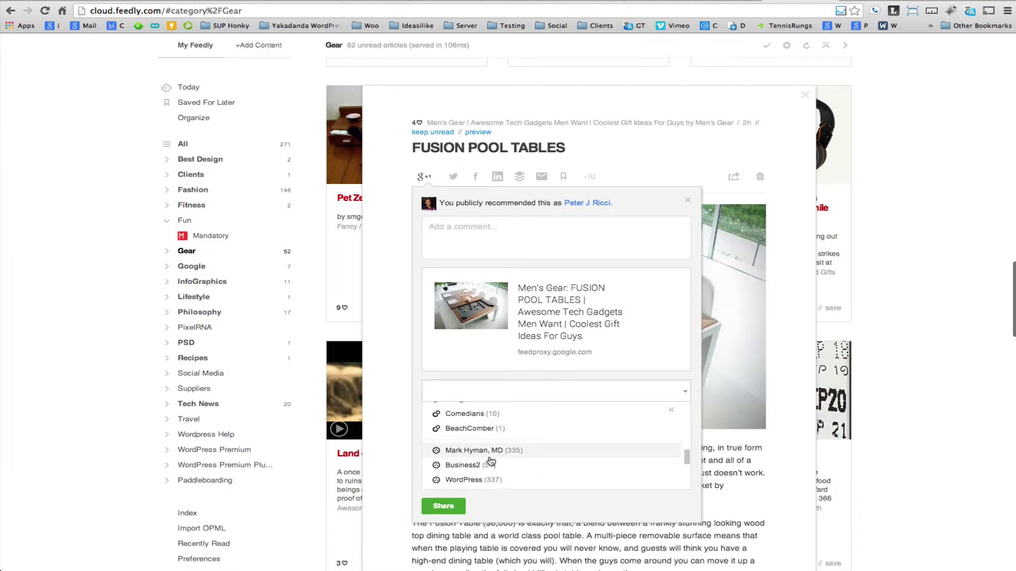
pyautogui.scroll(-8, 491, 460)
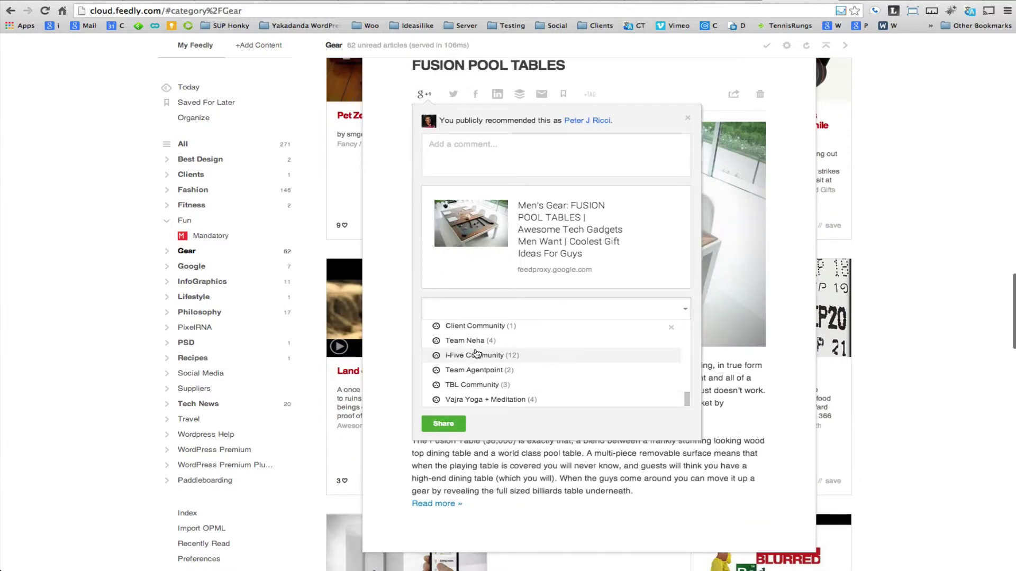
pyautogui.scroll(3, 512, 360)
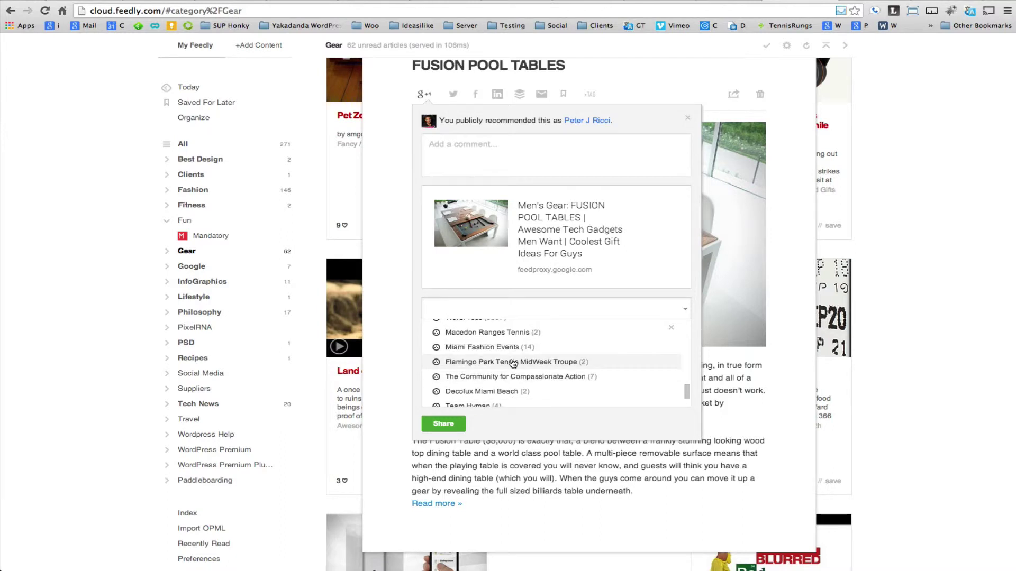
pyautogui.scroll(1, 512, 363)
pyautogui.scroll(3, 512, 363)
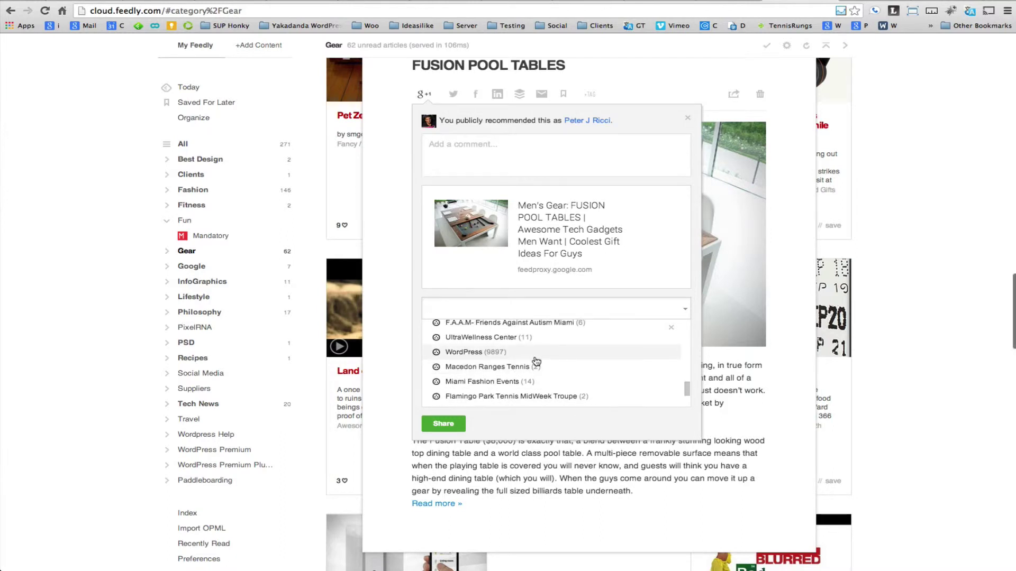
pyautogui.scroll(3, 536, 361)
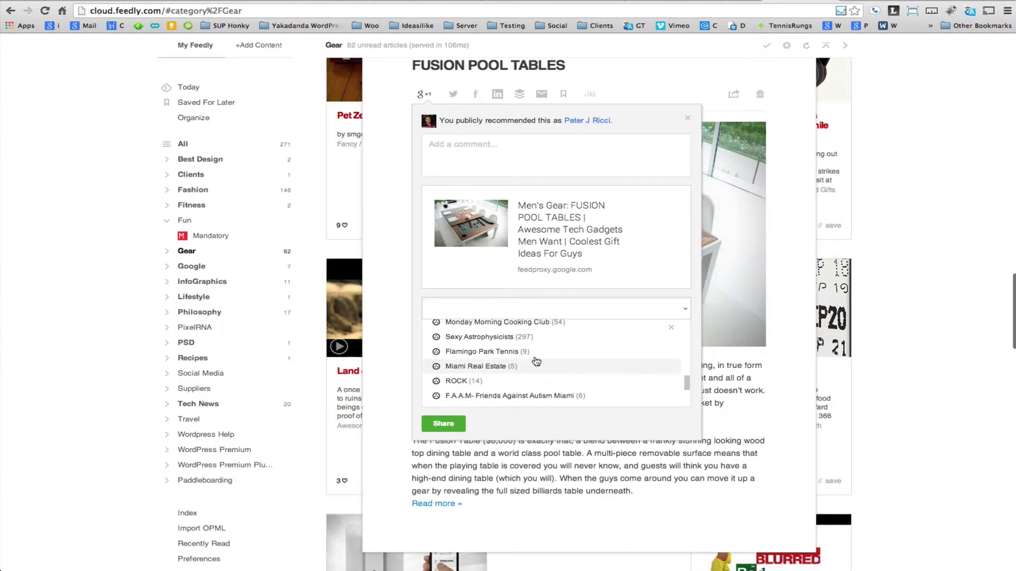
pyautogui.scroll(2, 536, 361)
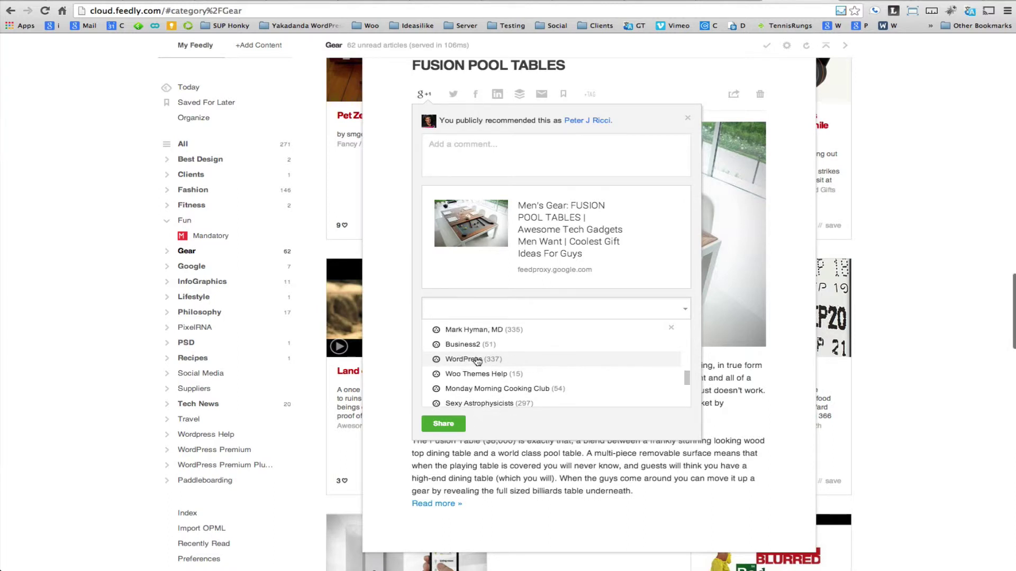
pyautogui.scroll(1, 478, 361)
pyautogui.scroll(10, 478, 362)
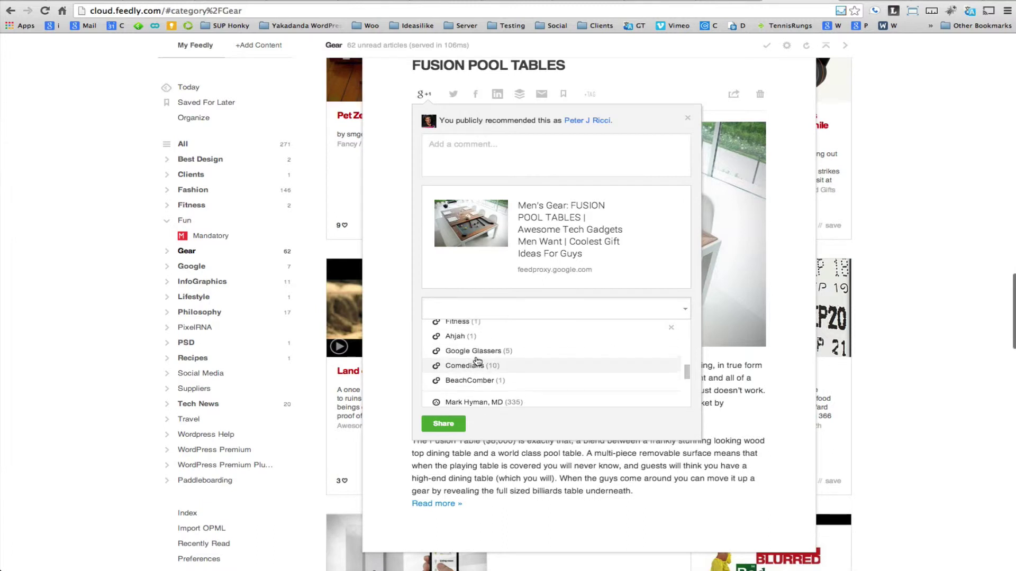
pyautogui.scroll(5, 478, 362)
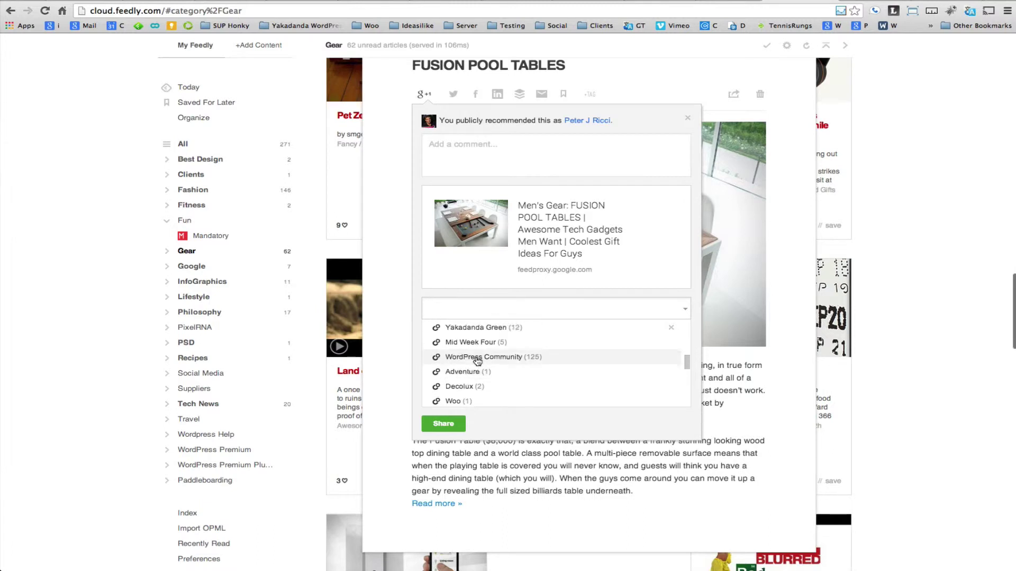
pyautogui.scroll(8, 478, 361)
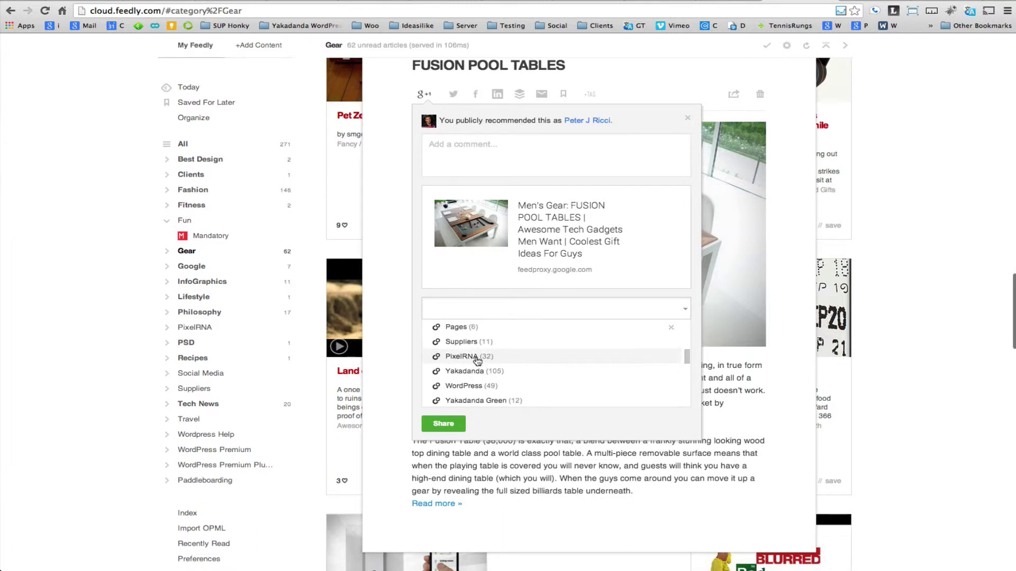
pyautogui.scroll(1, 478, 361)
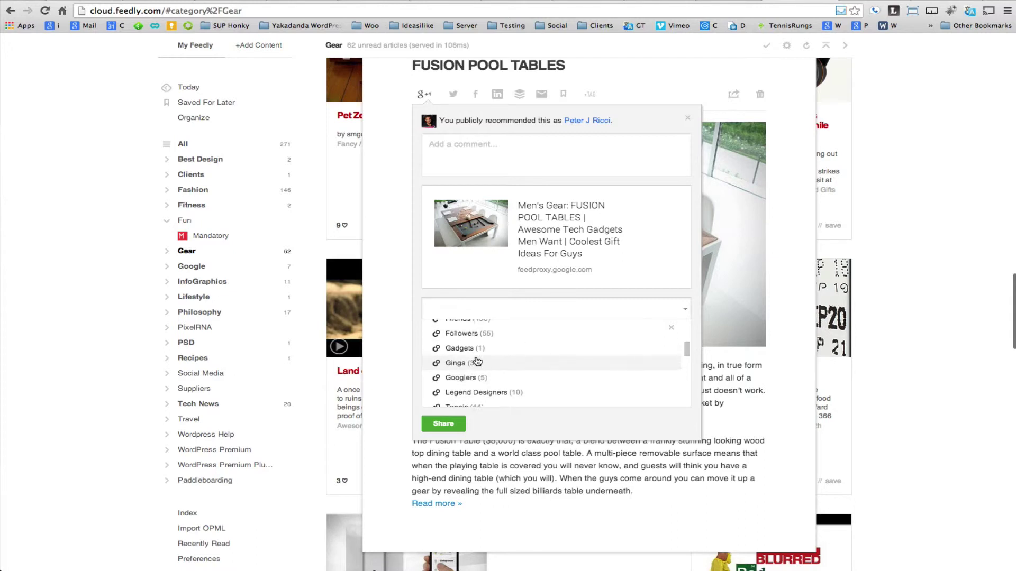
pyautogui.click(456, 363)
pyautogui.click(408, 341)
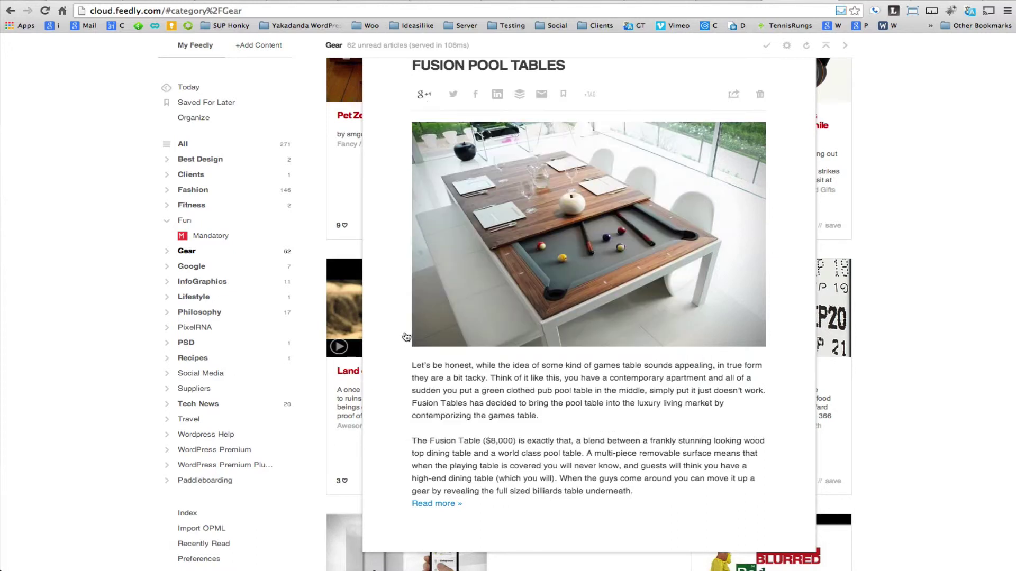
# Step: Recommend the FUSION POOL TABLES article on Google+ and add the Ginga circle as the post's recipient
pyautogui.click(422, 96)
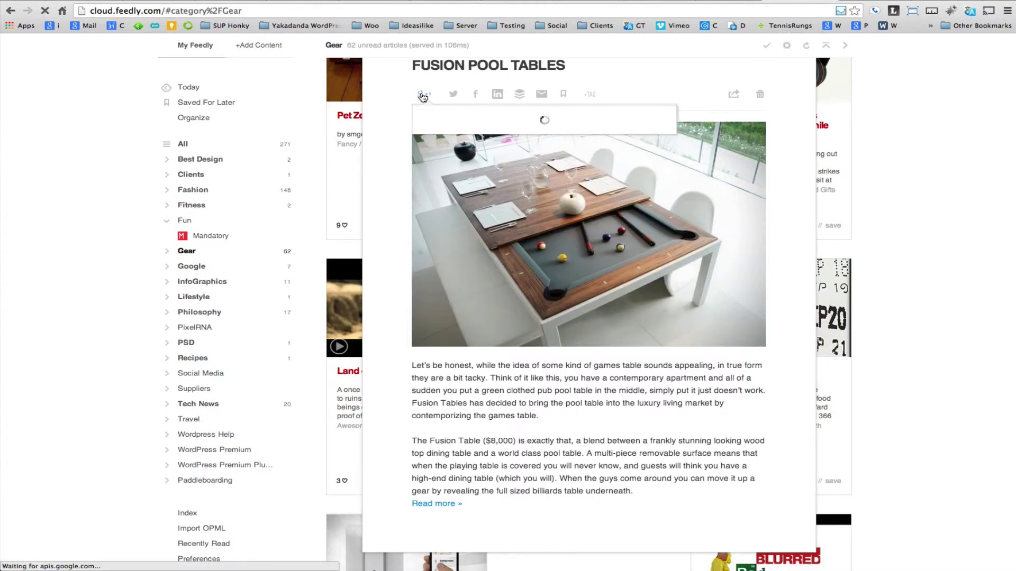
pyautogui.click(474, 310)
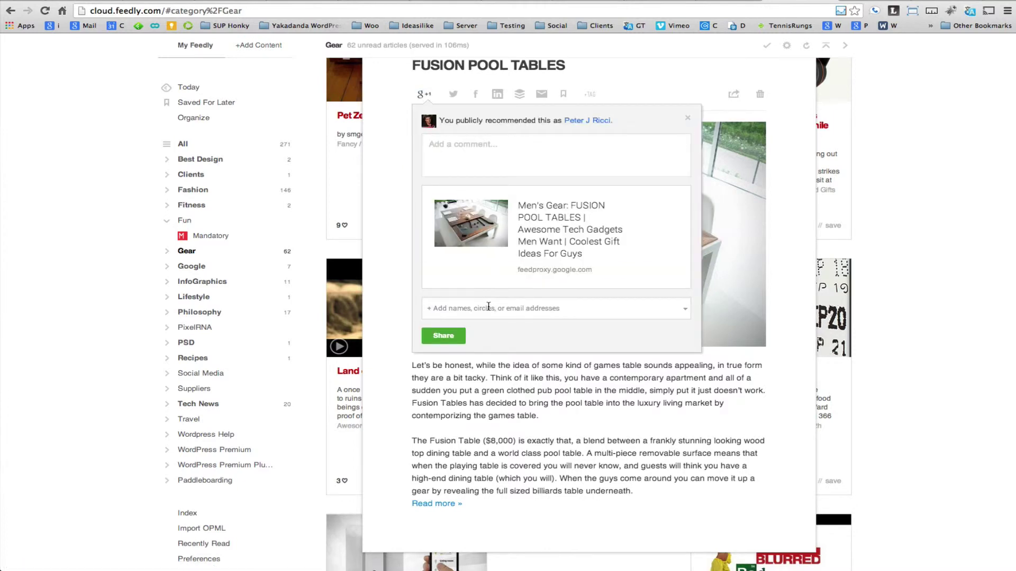
pyautogui.click(487, 307)
pyautogui.scroll(-5, 479, 355)
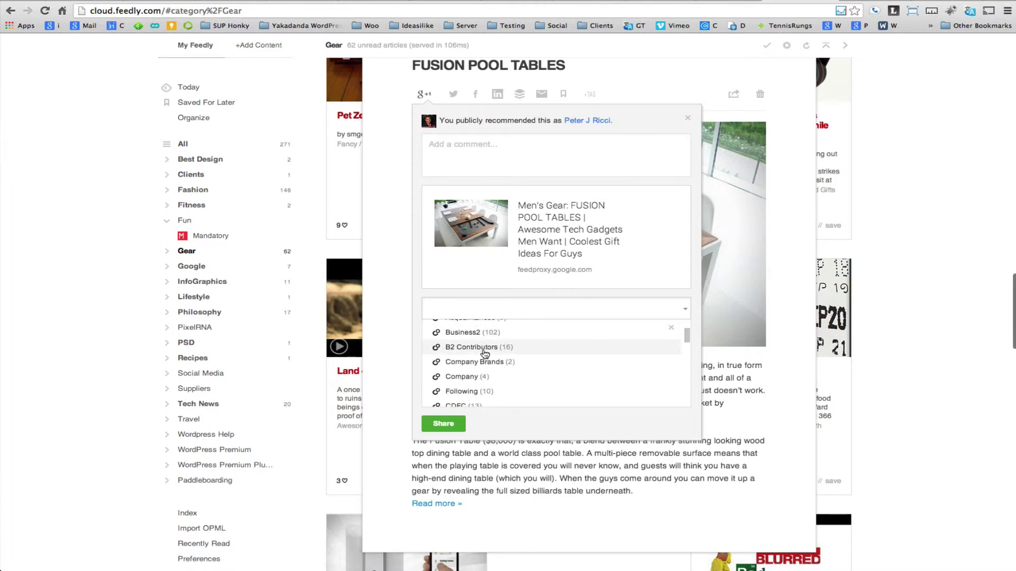
pyautogui.scroll(-6, 471, 383)
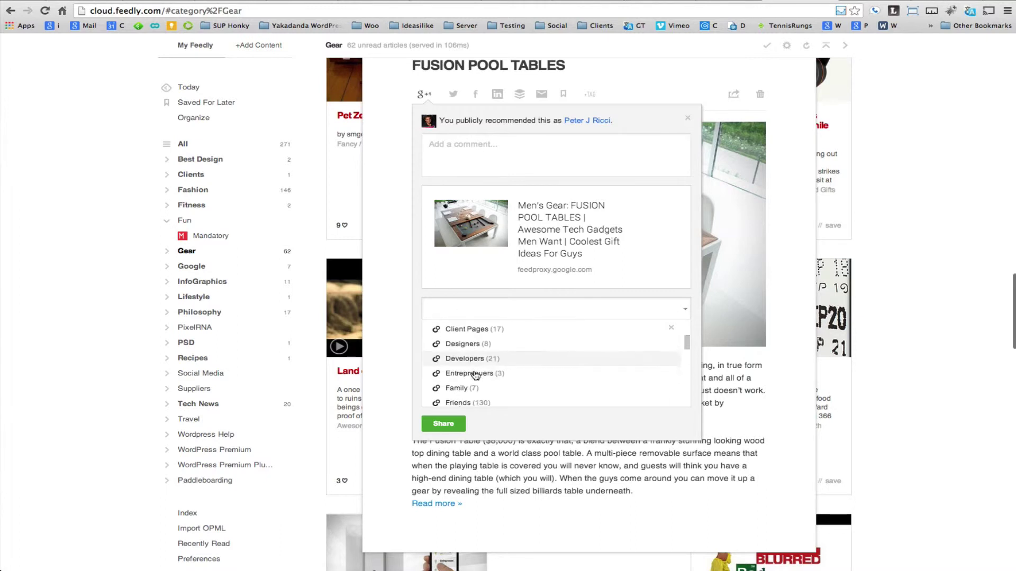
pyautogui.click(468, 377)
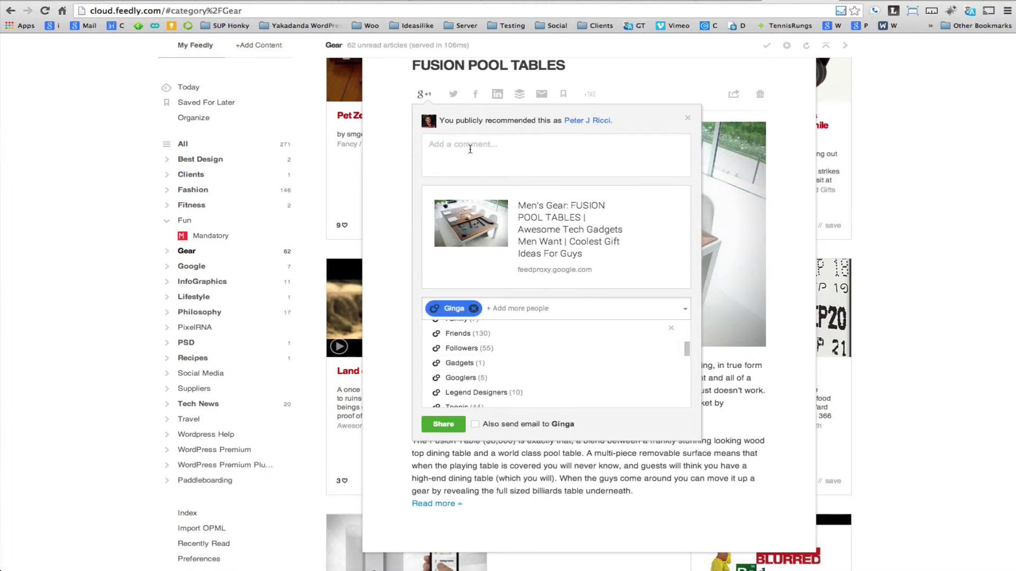
# Step: Add the comment "Great idea #pooltable" with the suggested hashtag and share the post with the Ginga circle
pyautogui.click(467, 153)
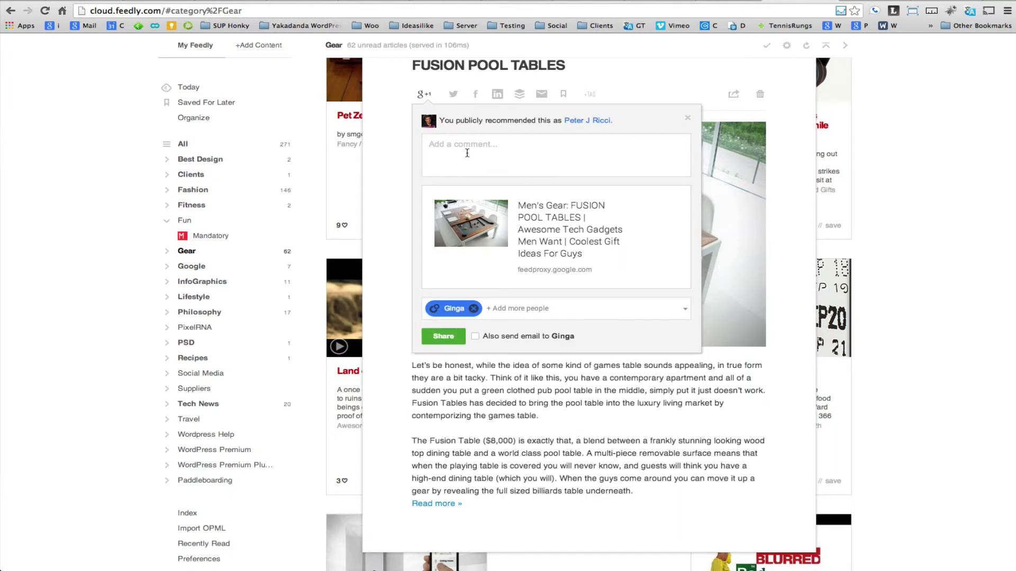
pyautogui.write('Gr')
pyautogui.write('eat idea #pool')
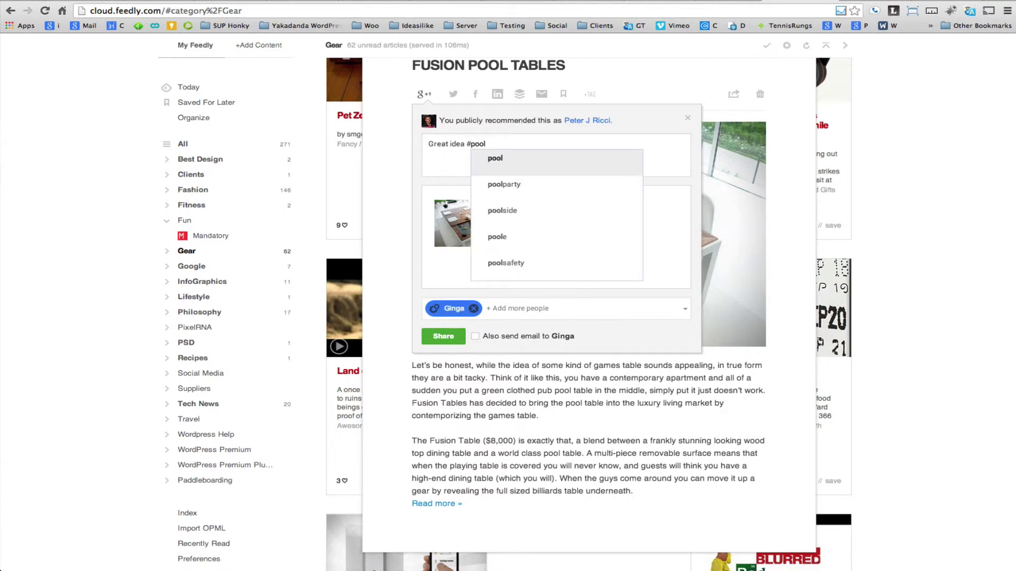
pyautogui.write('table')
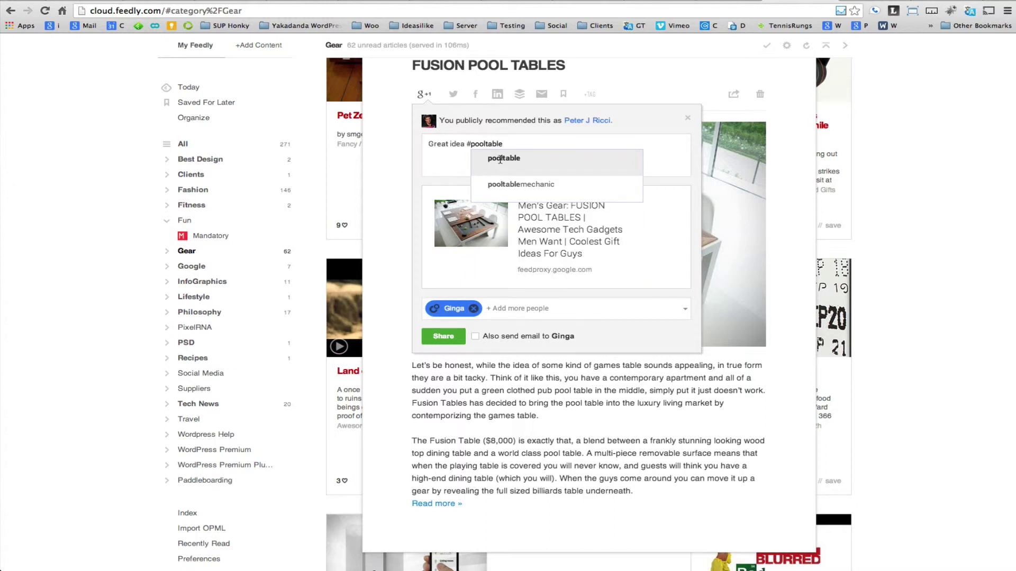
pyautogui.click(500, 159)
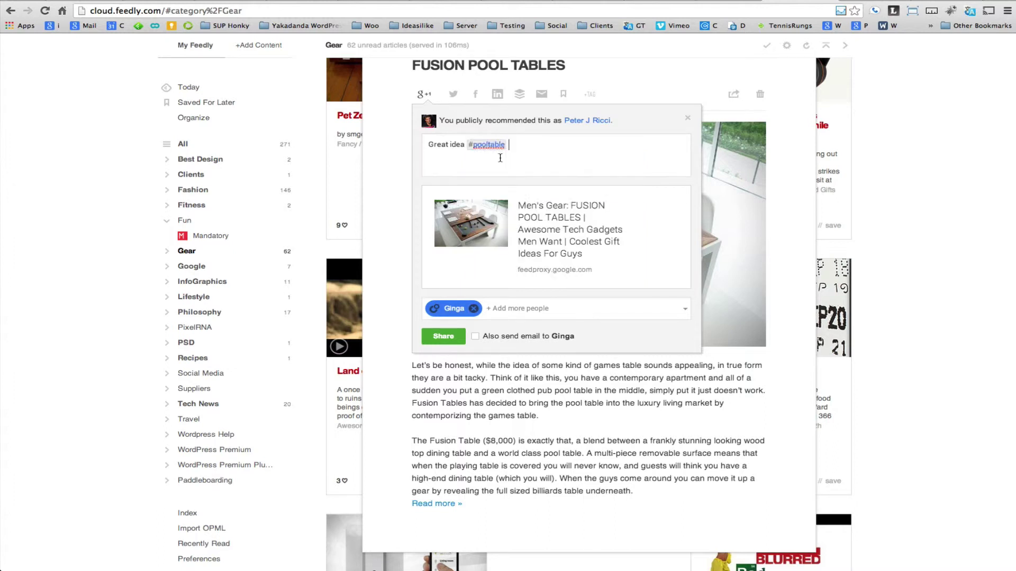
pyautogui.click(449, 338)
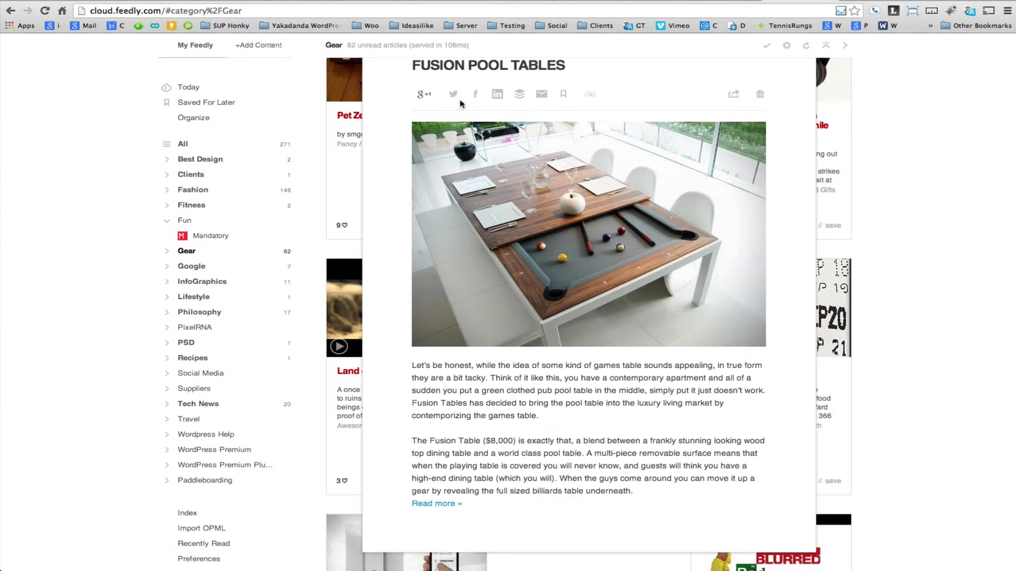
# Step: Clear the FUSION POOL TABLES, OnBeat Solar Headphones, CrossBell Fitness System, Pet Zen Platform Bed and one further article, and mark the whole Gear category as read
pyautogui.click(760, 97)
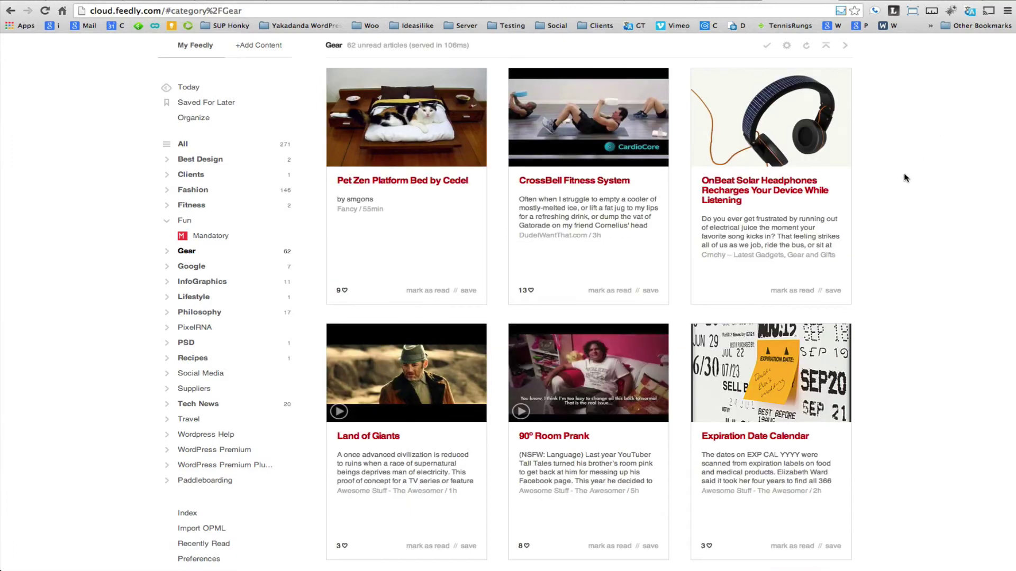
pyautogui.click(778, 292)
pyautogui.click(603, 291)
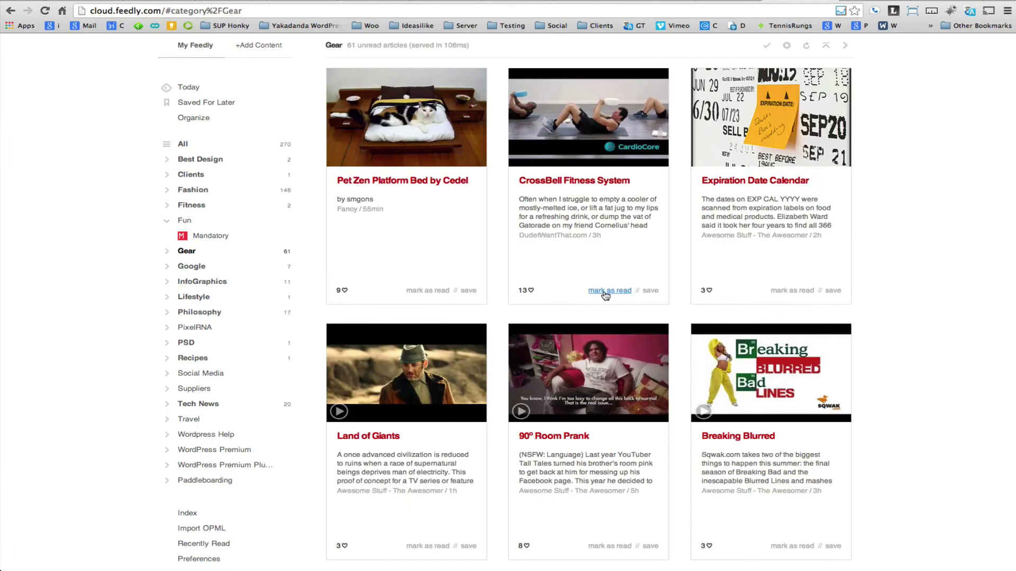
pyautogui.click(427, 291)
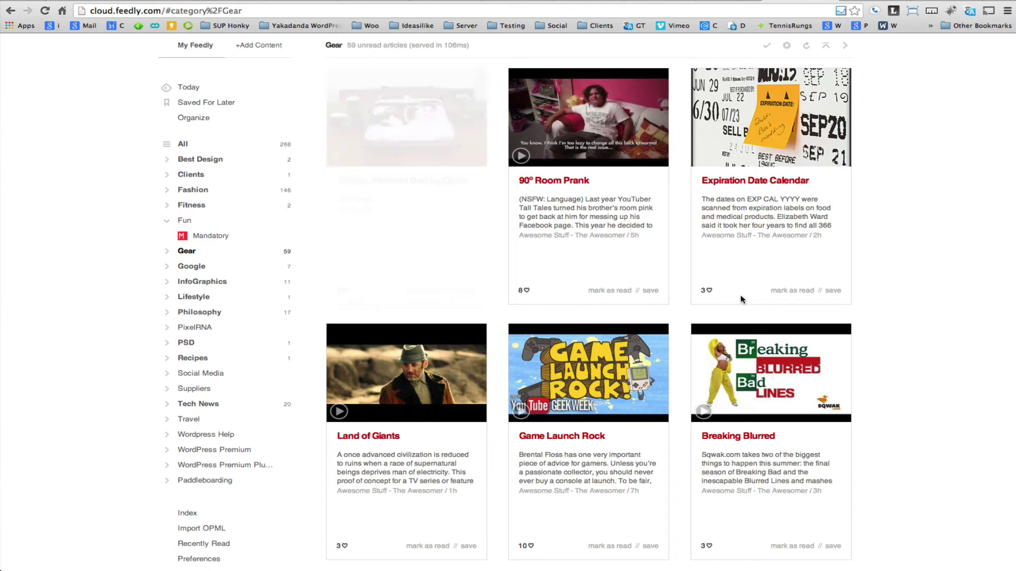
pyautogui.click(427, 546)
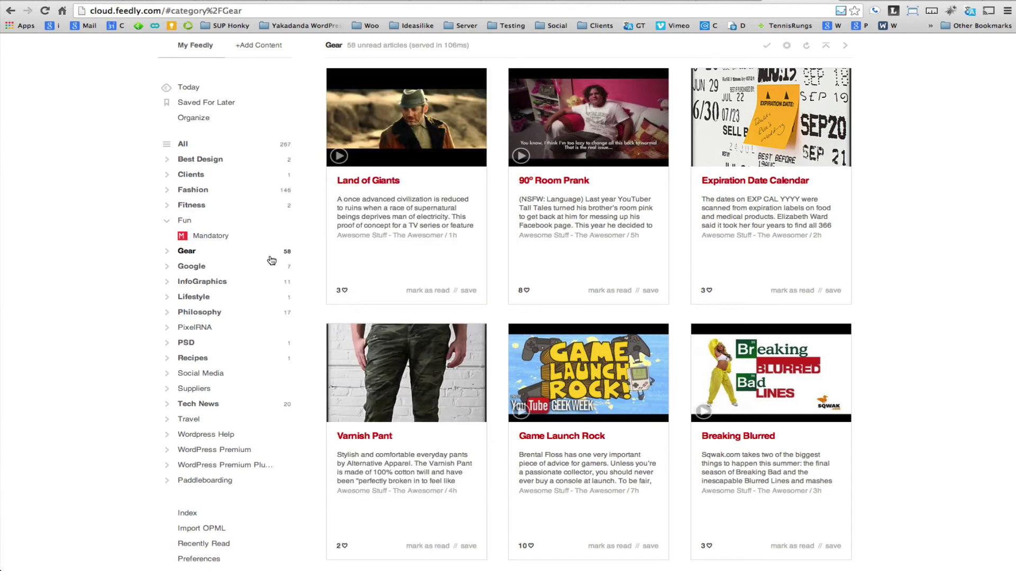
pyautogui.click(288, 253)
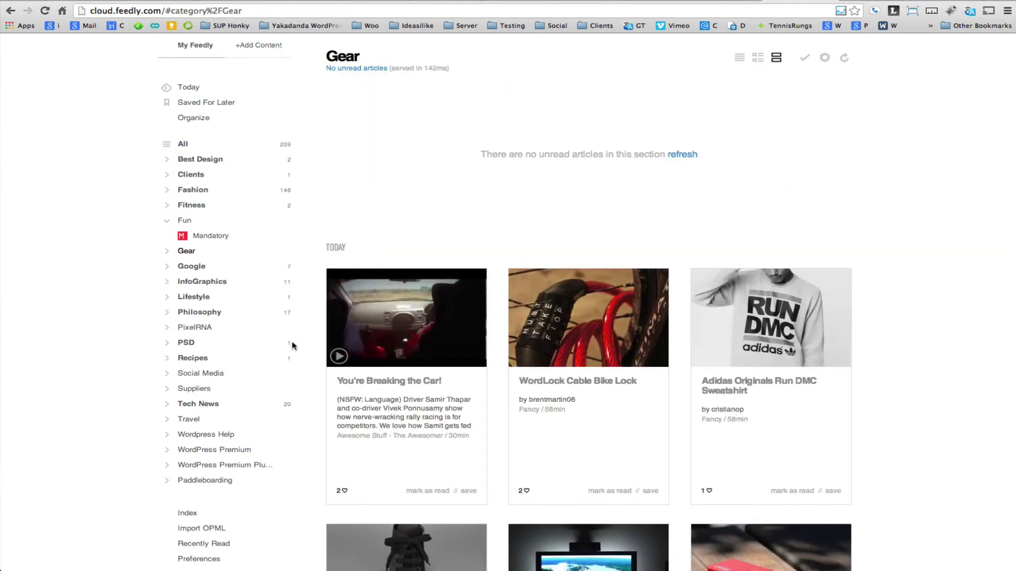
# Step: View the Recipes and Philosophy categories, and switch Philosophy from cards to a title-only list and on to the thumbnail-and-summary layout
pyautogui.click(191, 347)
pyautogui.click(193, 359)
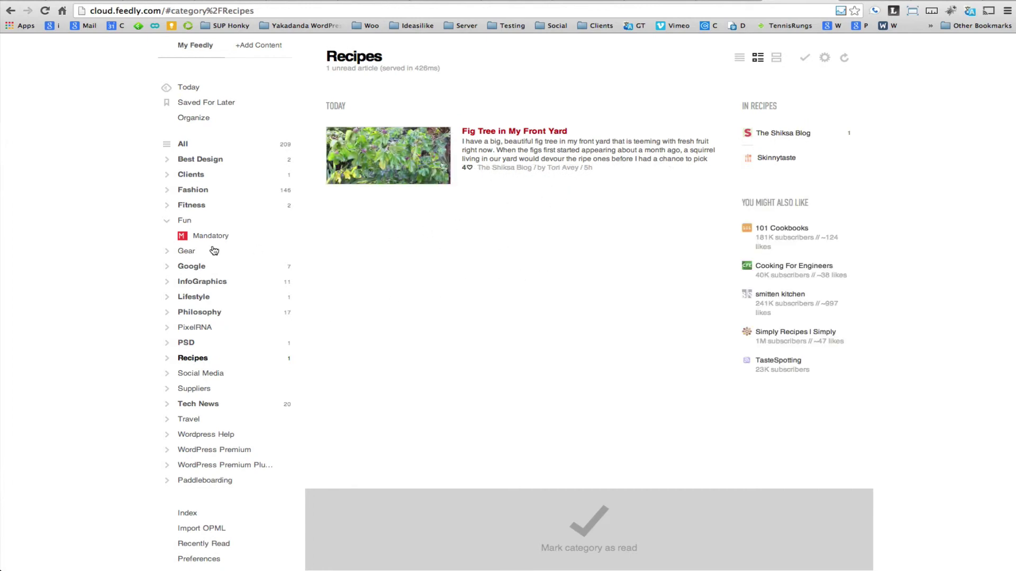
pyautogui.click(199, 314)
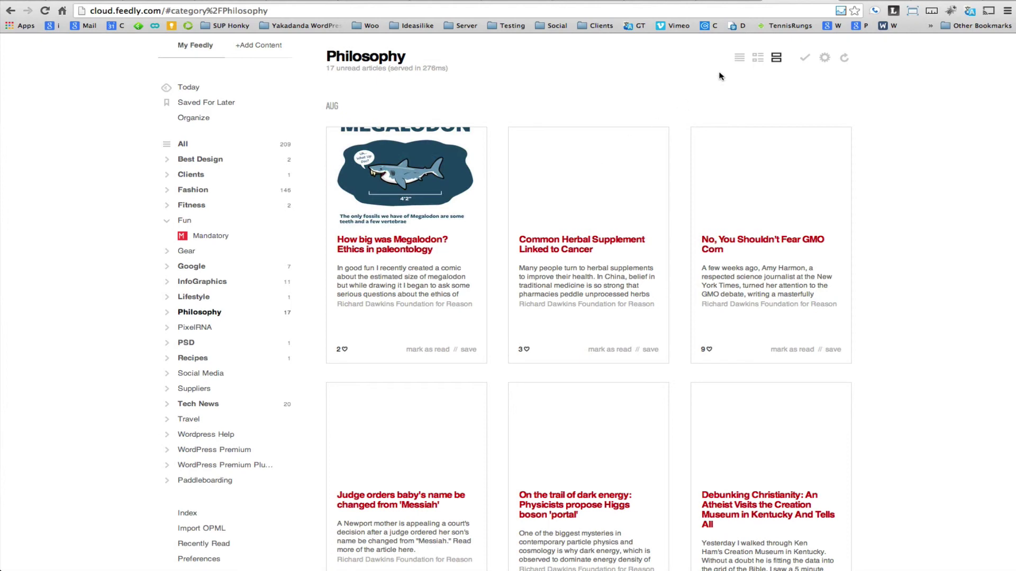
pyautogui.click(739, 56)
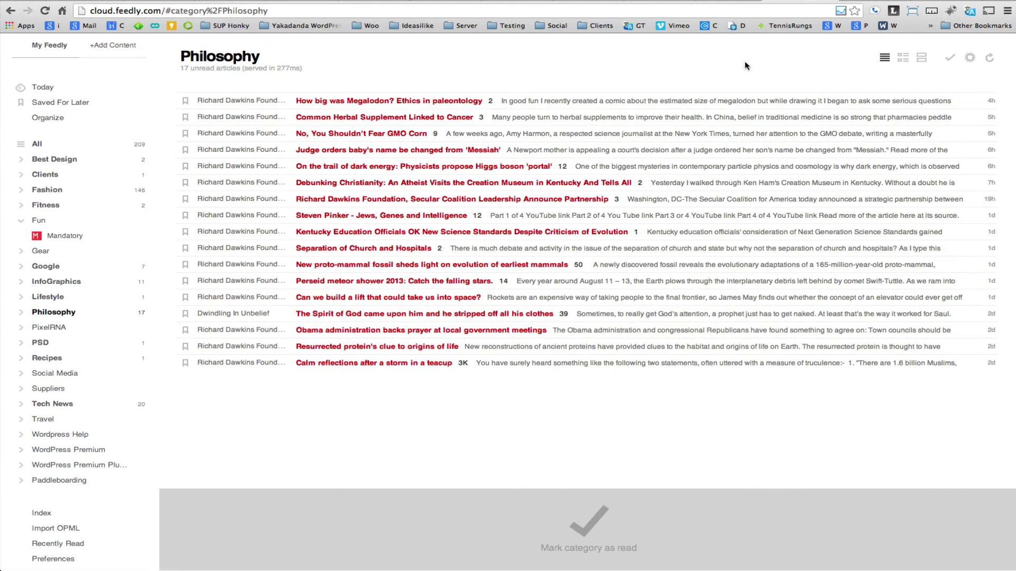
pyautogui.click(904, 59)
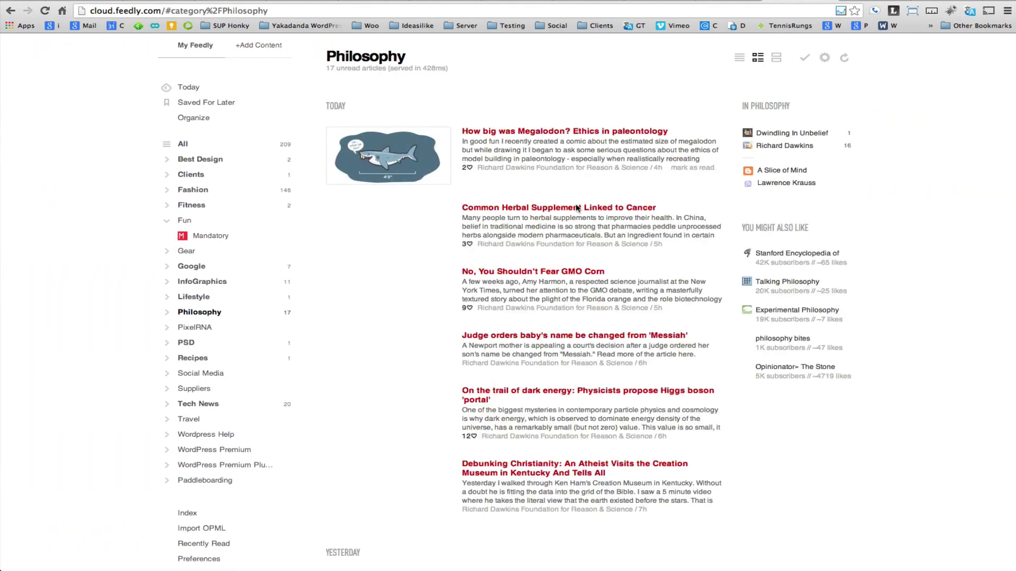
# Step: Open the Recipes category and display its articles as large image cards
pyautogui.click(202, 361)
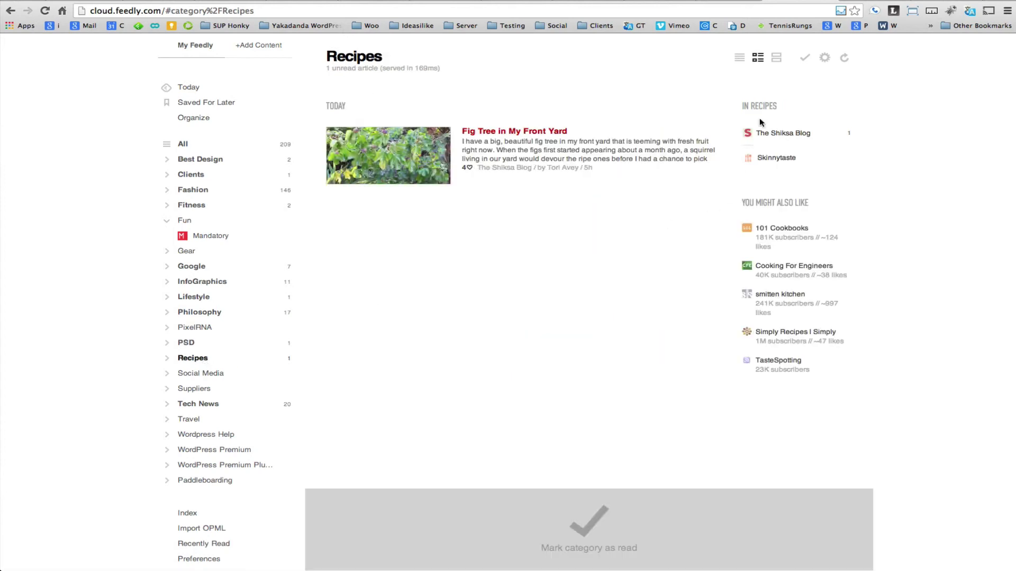
pyautogui.click(775, 58)
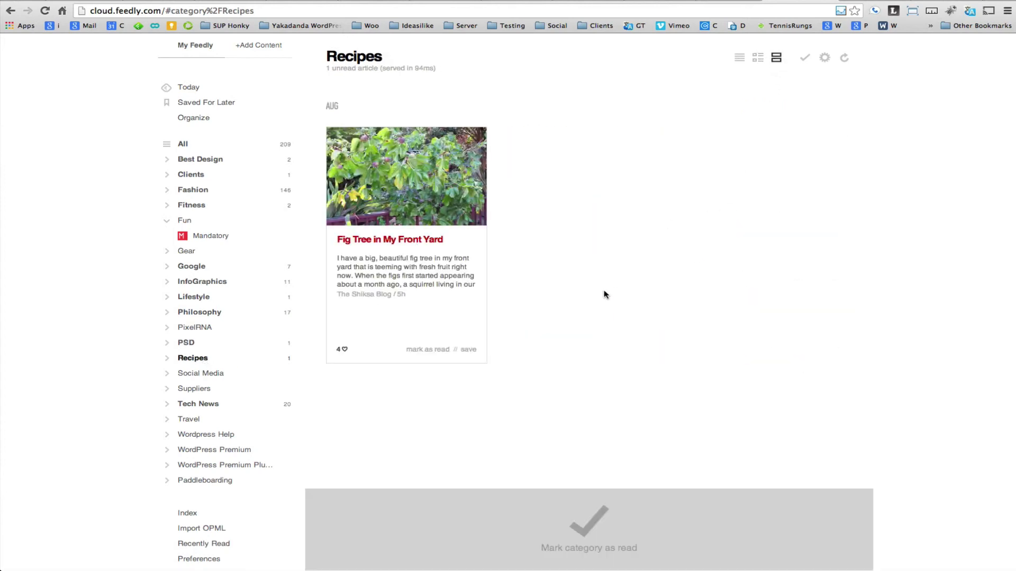
pyautogui.scroll(-1, 635, 390)
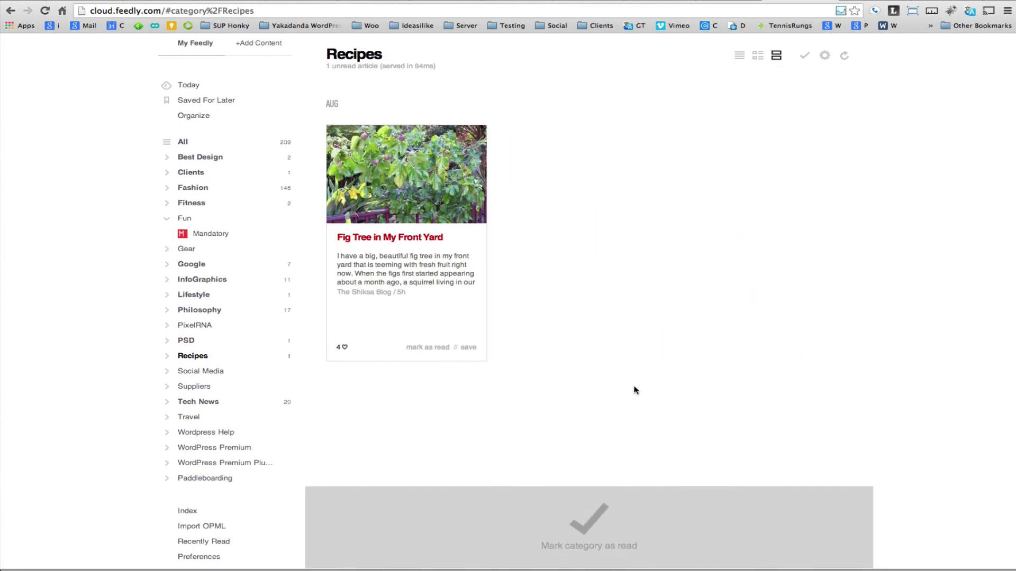
pyautogui.scroll(1, 635, 390)
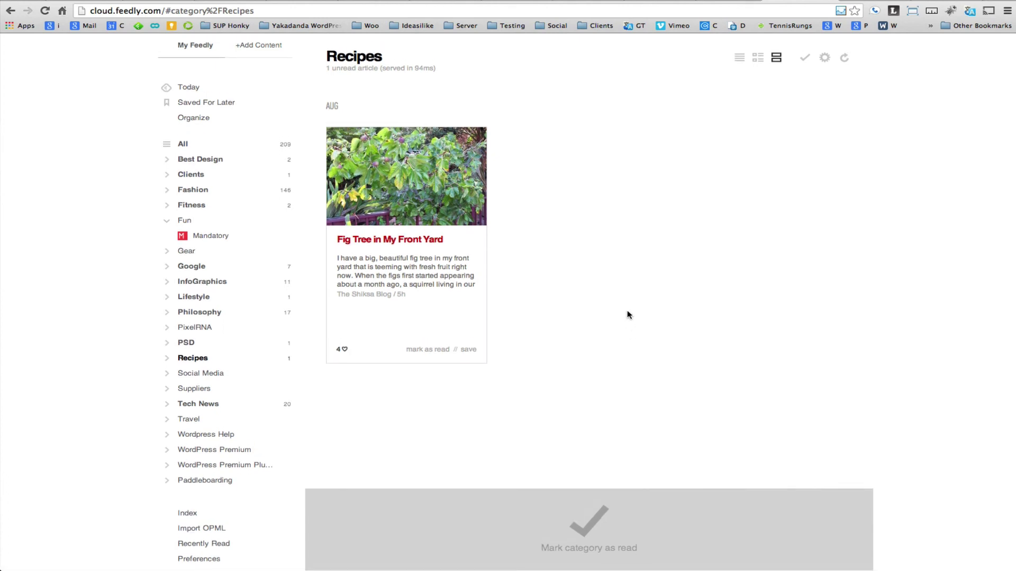
pyautogui.scroll(1, 628, 316)
pyautogui.scroll(-1, 628, 316)
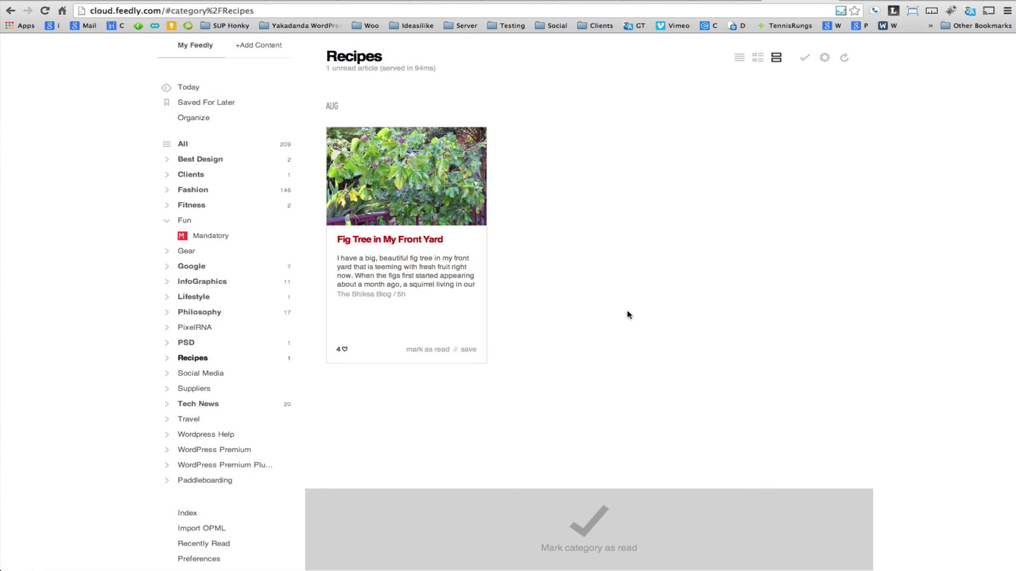